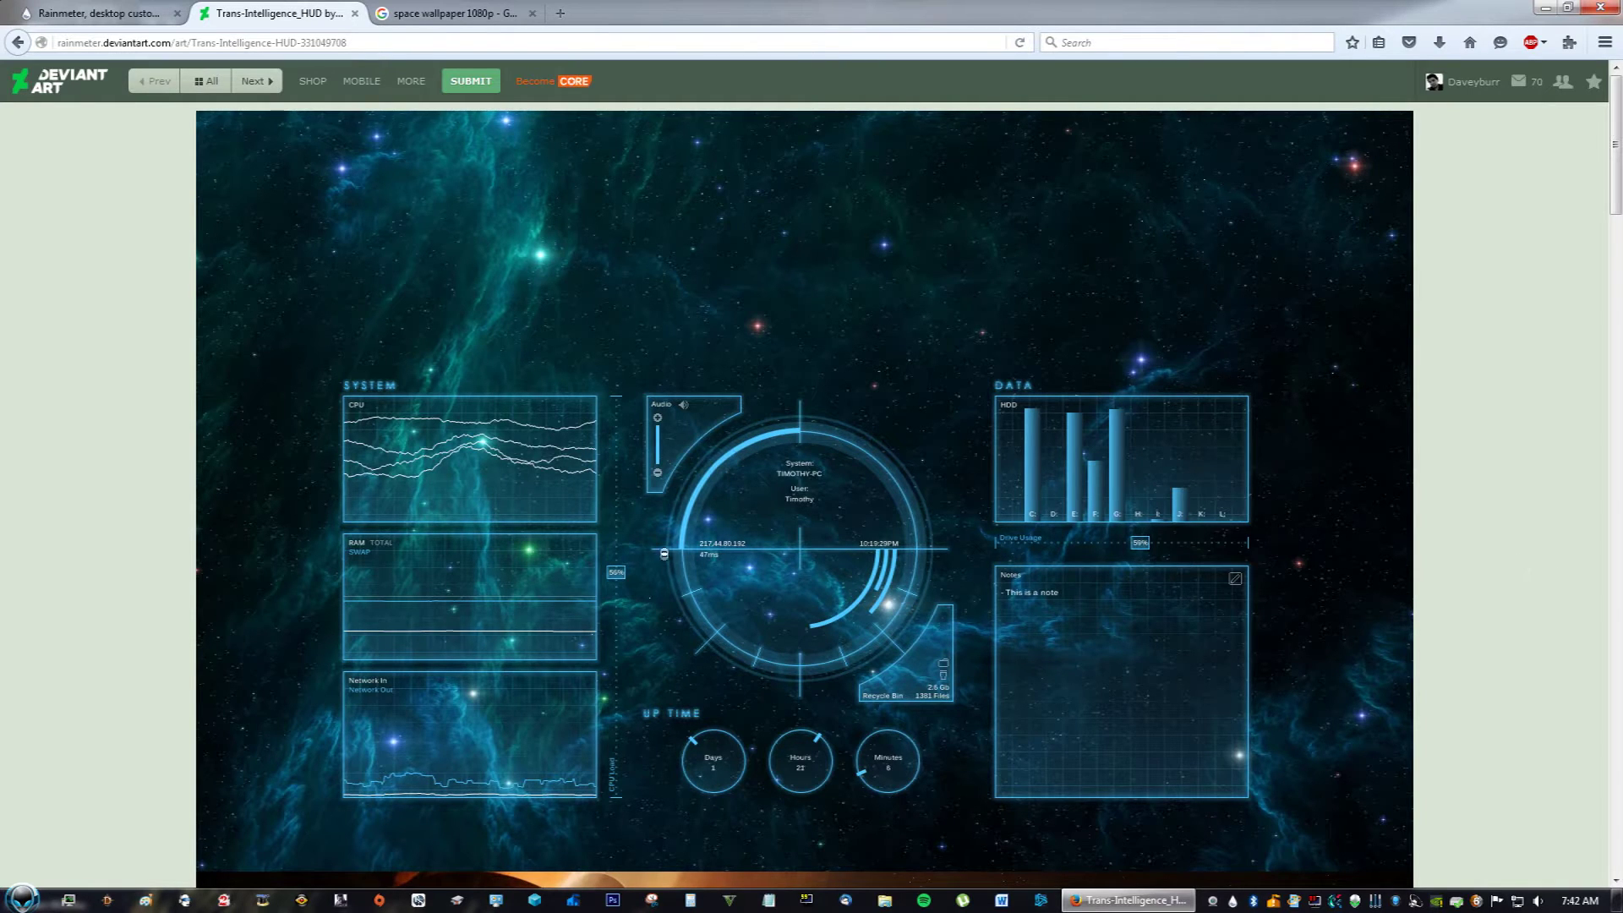
Step: Shrink the full-size Trans-Intelligence_HUD image, read its description, then switch to the rainmeter.net tab
{"action": "left_click", "coordinate": [899, 571]}
{"action": "scroll", "coordinate": [668, 616], "scroll_direction": "down", "scroll_amount": 5}
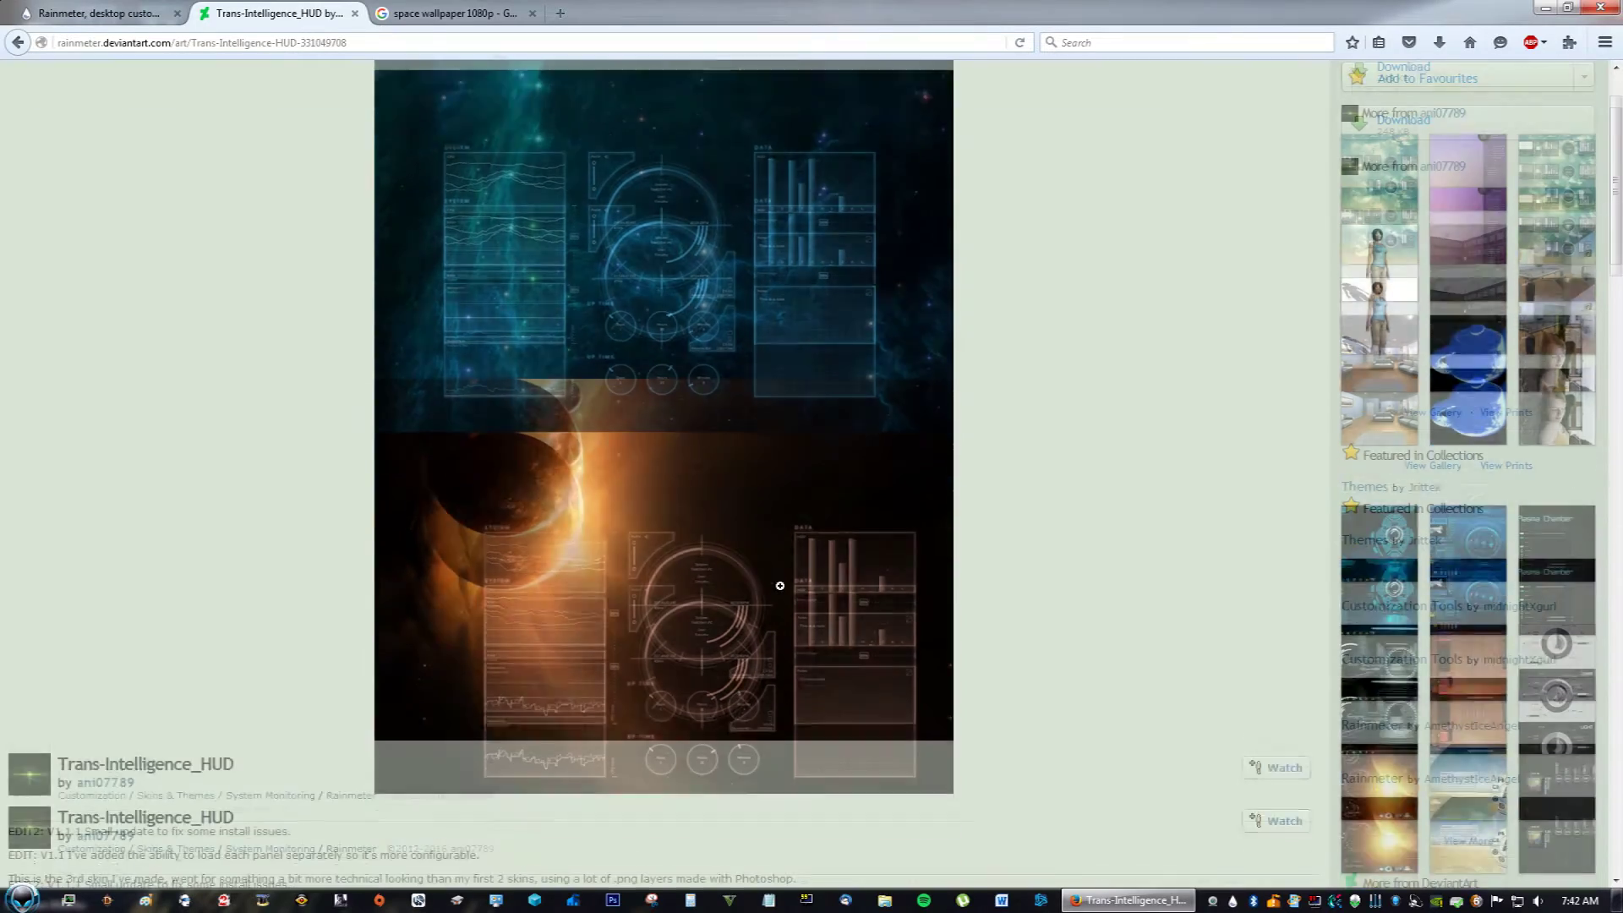
{"action": "scroll", "coordinate": [668, 617], "scroll_direction": "down", "scroll_amount": 3}
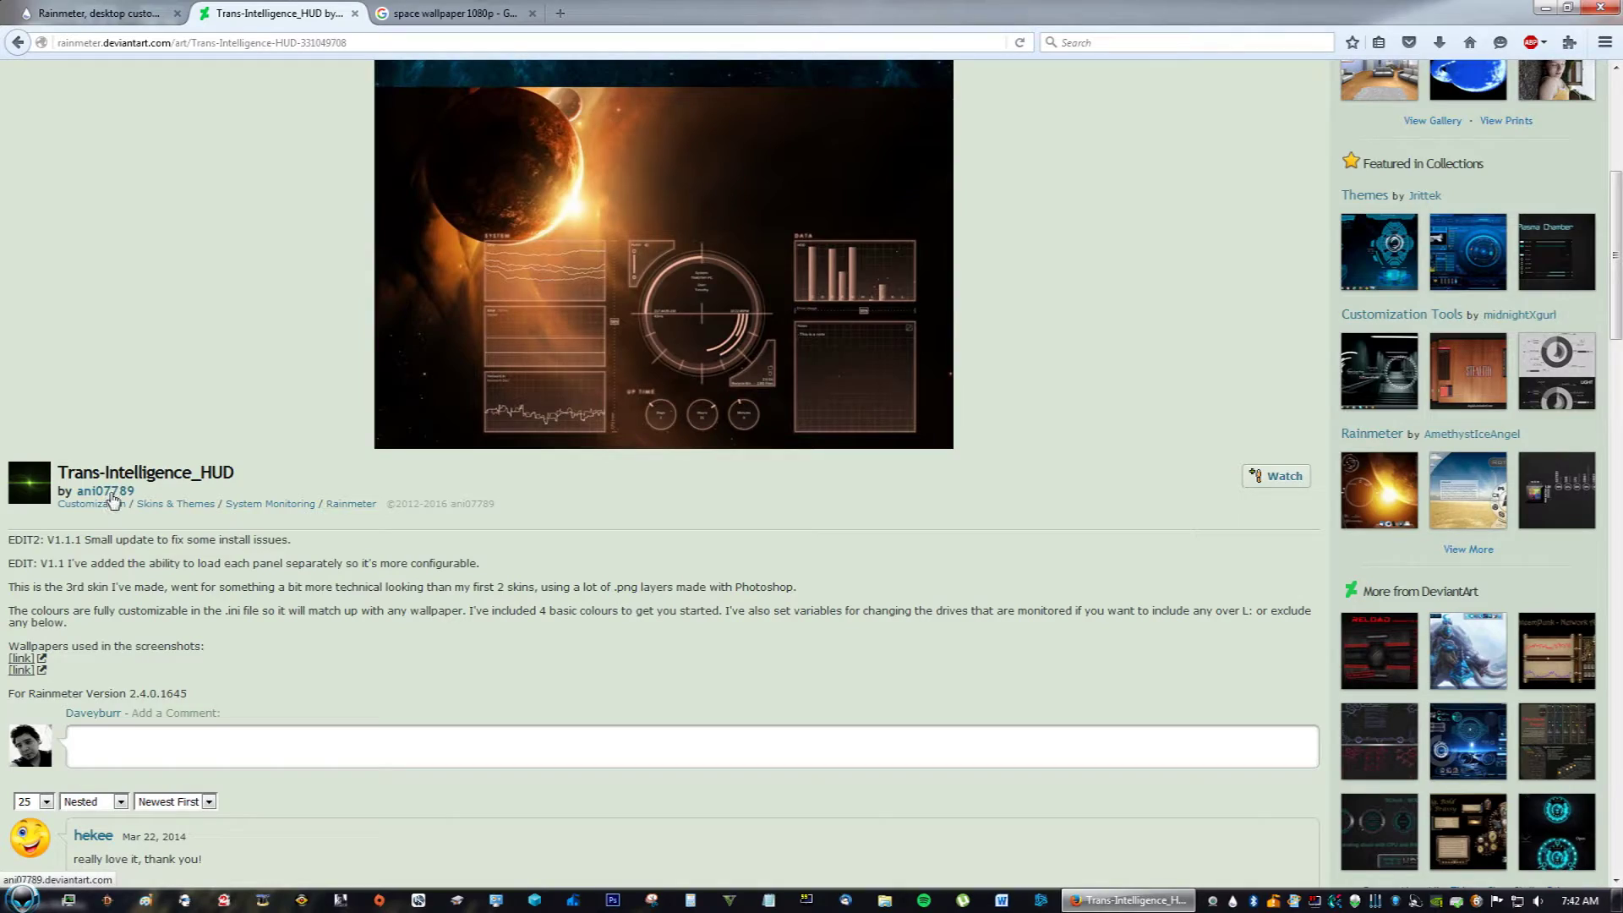
{"action": "scroll", "coordinate": [206, 511], "scroll_direction": "up", "scroll_amount": 10}
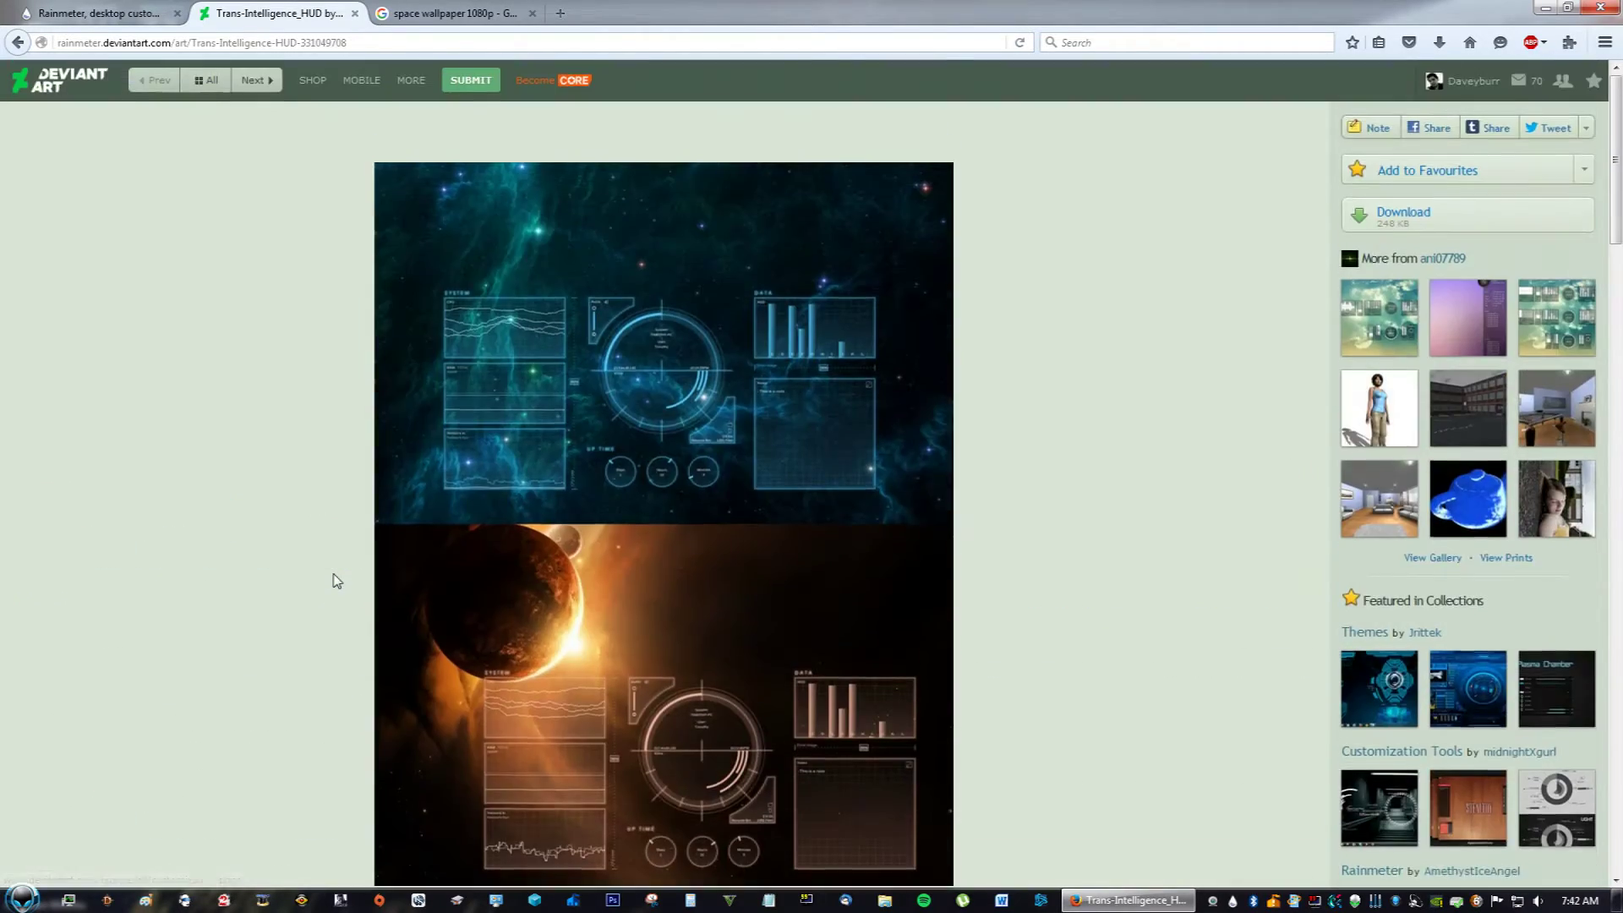
{"action": "scroll", "coordinate": [236, 580], "scroll_direction": "down", "scroll_amount": 6}
{"action": "scroll", "coordinate": [200, 683], "scroll_direction": "down", "scroll_amount": 2}
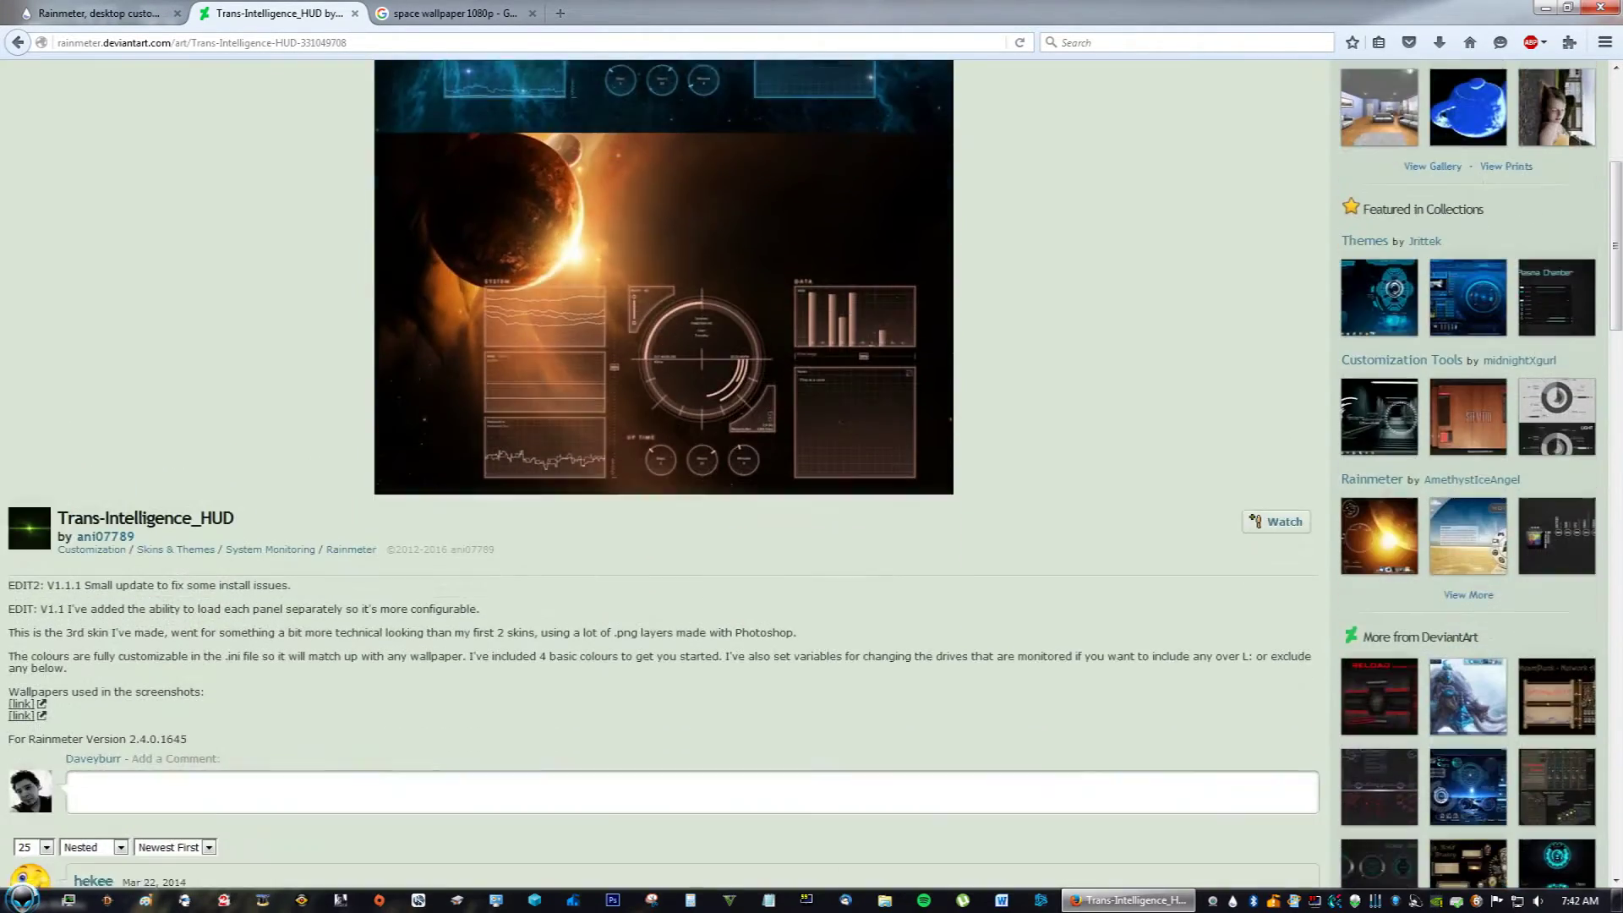
{"action": "scroll", "coordinate": [582, 583], "scroll_direction": "up", "scroll_amount": 8}
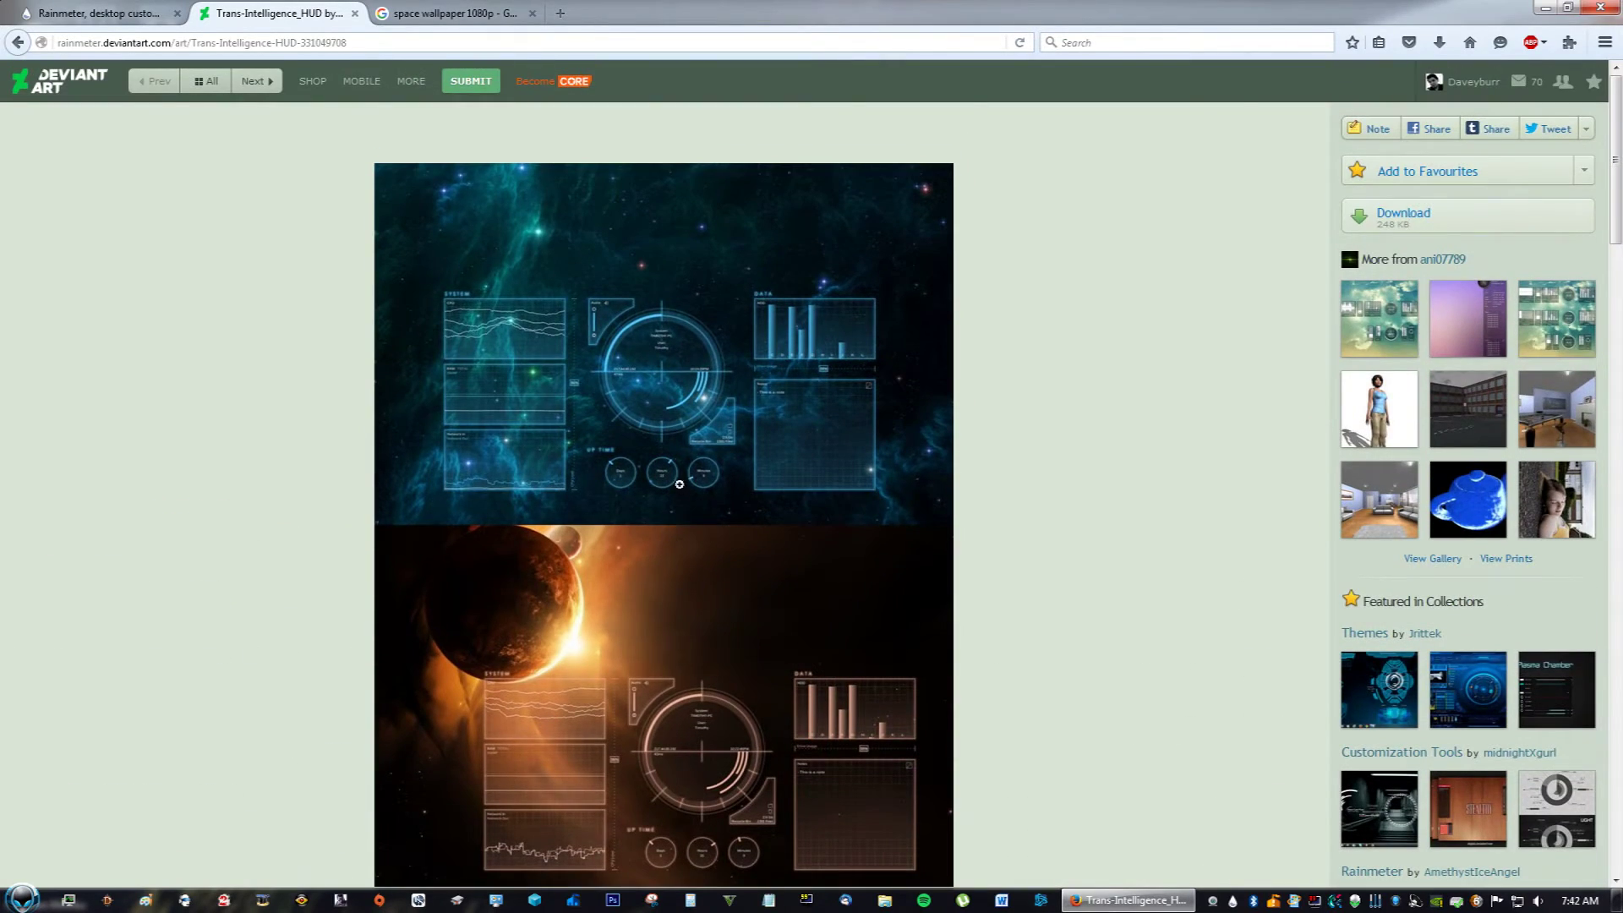
{"action": "scroll", "coordinate": [543, 178], "scroll_direction": "down", "scroll_amount": 1}
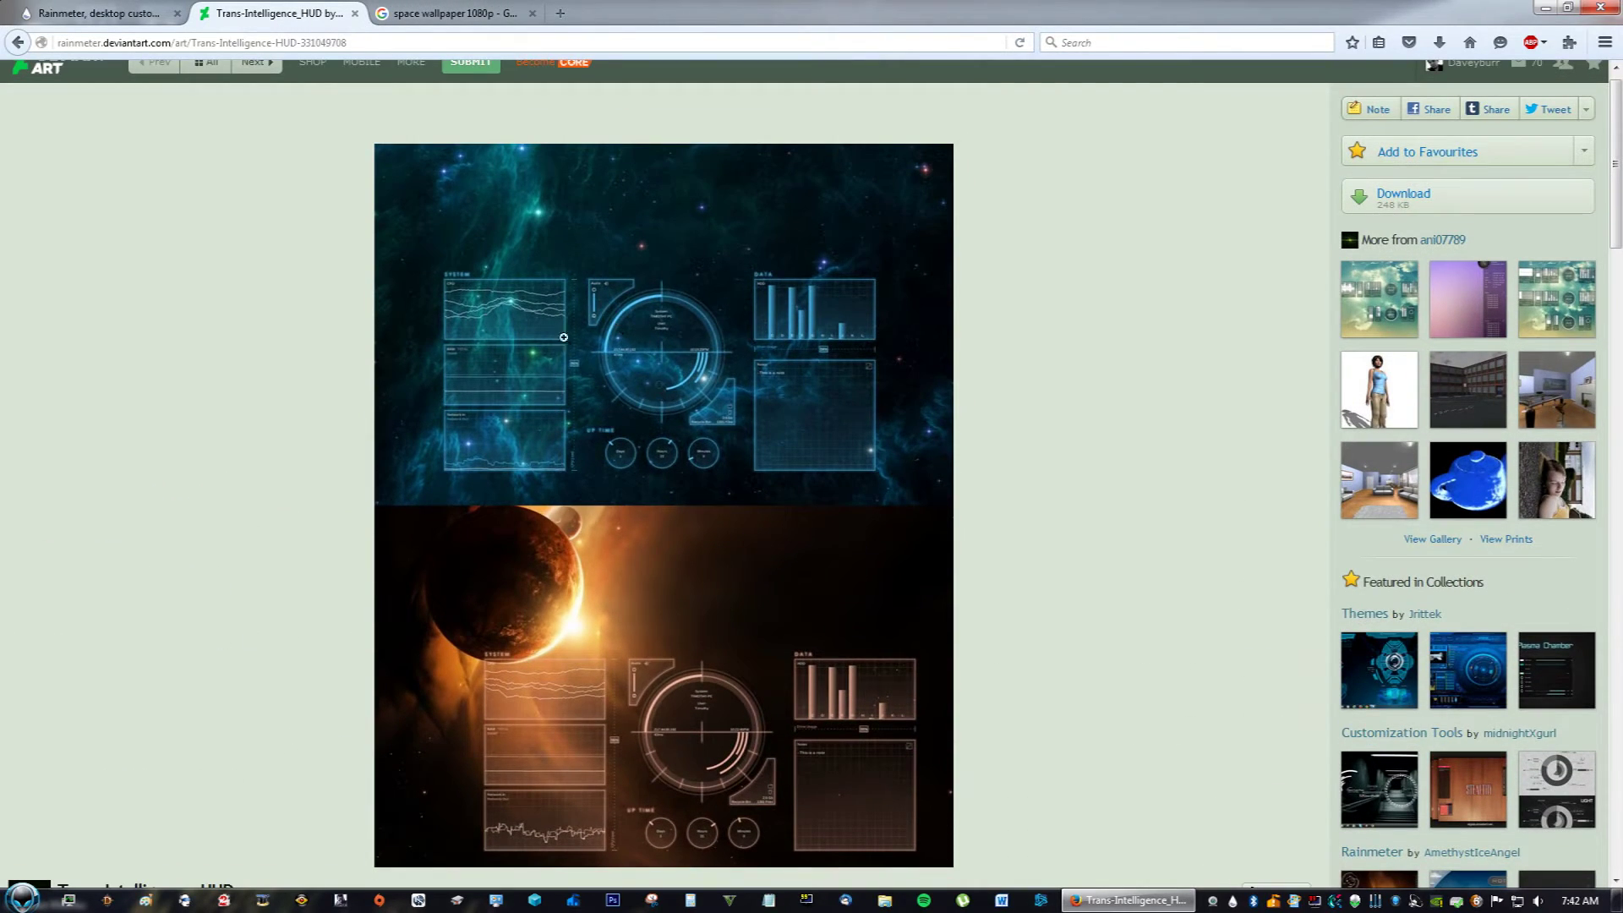
{"action": "left_click", "coordinate": [127, 13]}
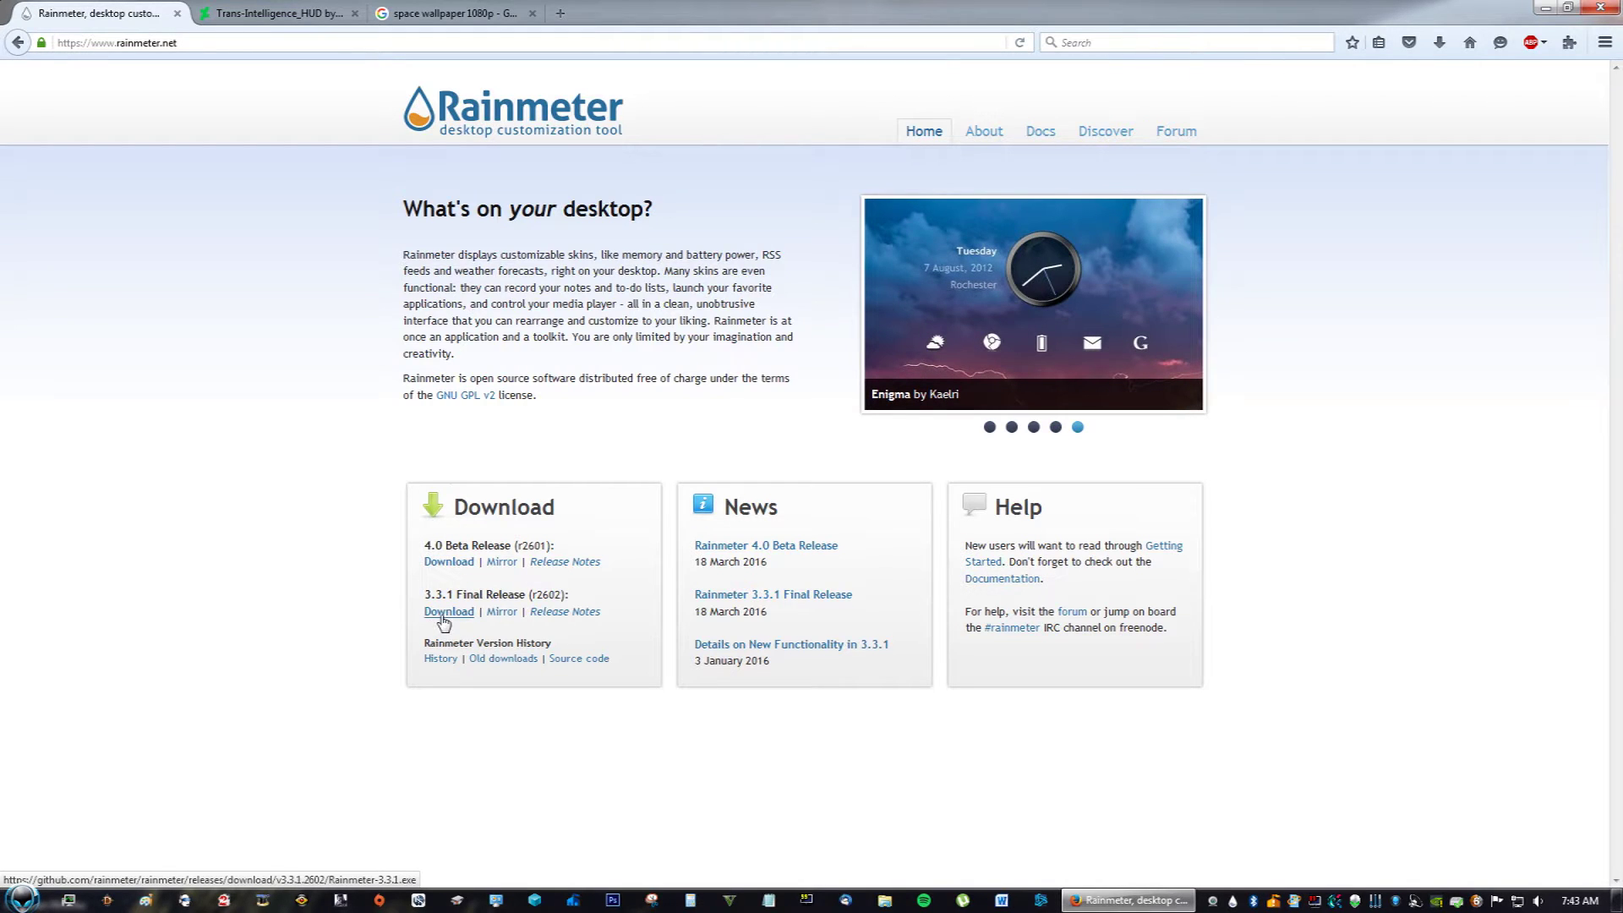
Step: Download the Trans-Intelligence_HUD .rmskin file from its DeviantArt page, saving it to disk
{"action": "left_click", "coordinate": [304, 19]}
{"action": "scroll", "coordinate": [178, 271], "scroll_direction": "up", "scroll_amount": 1}
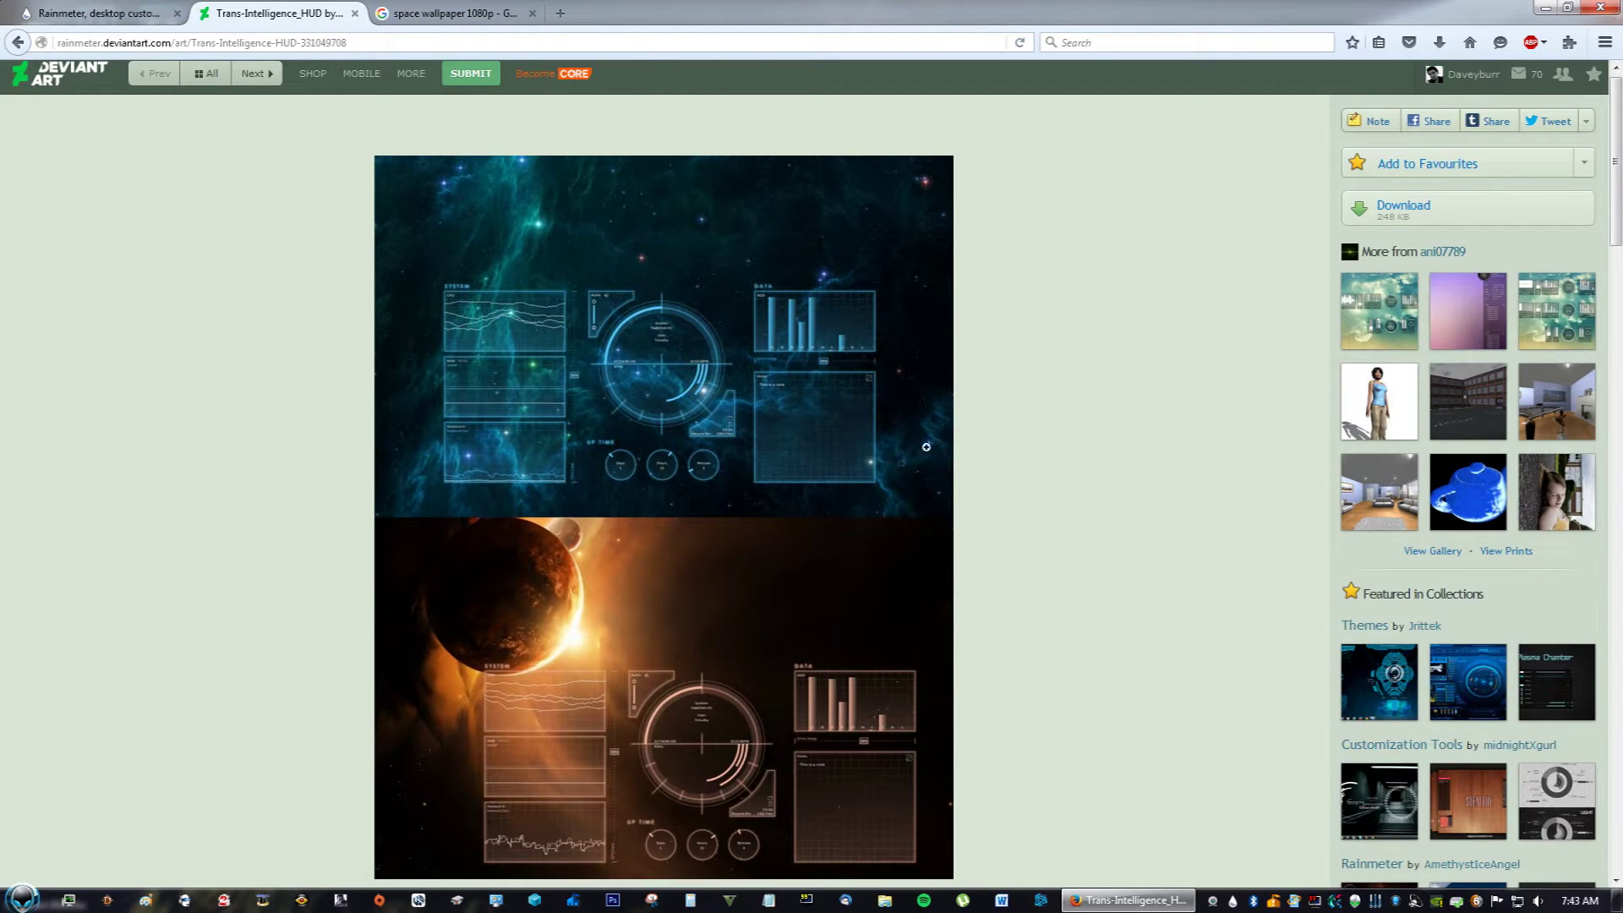
{"action": "left_click", "coordinate": [1377, 211]}
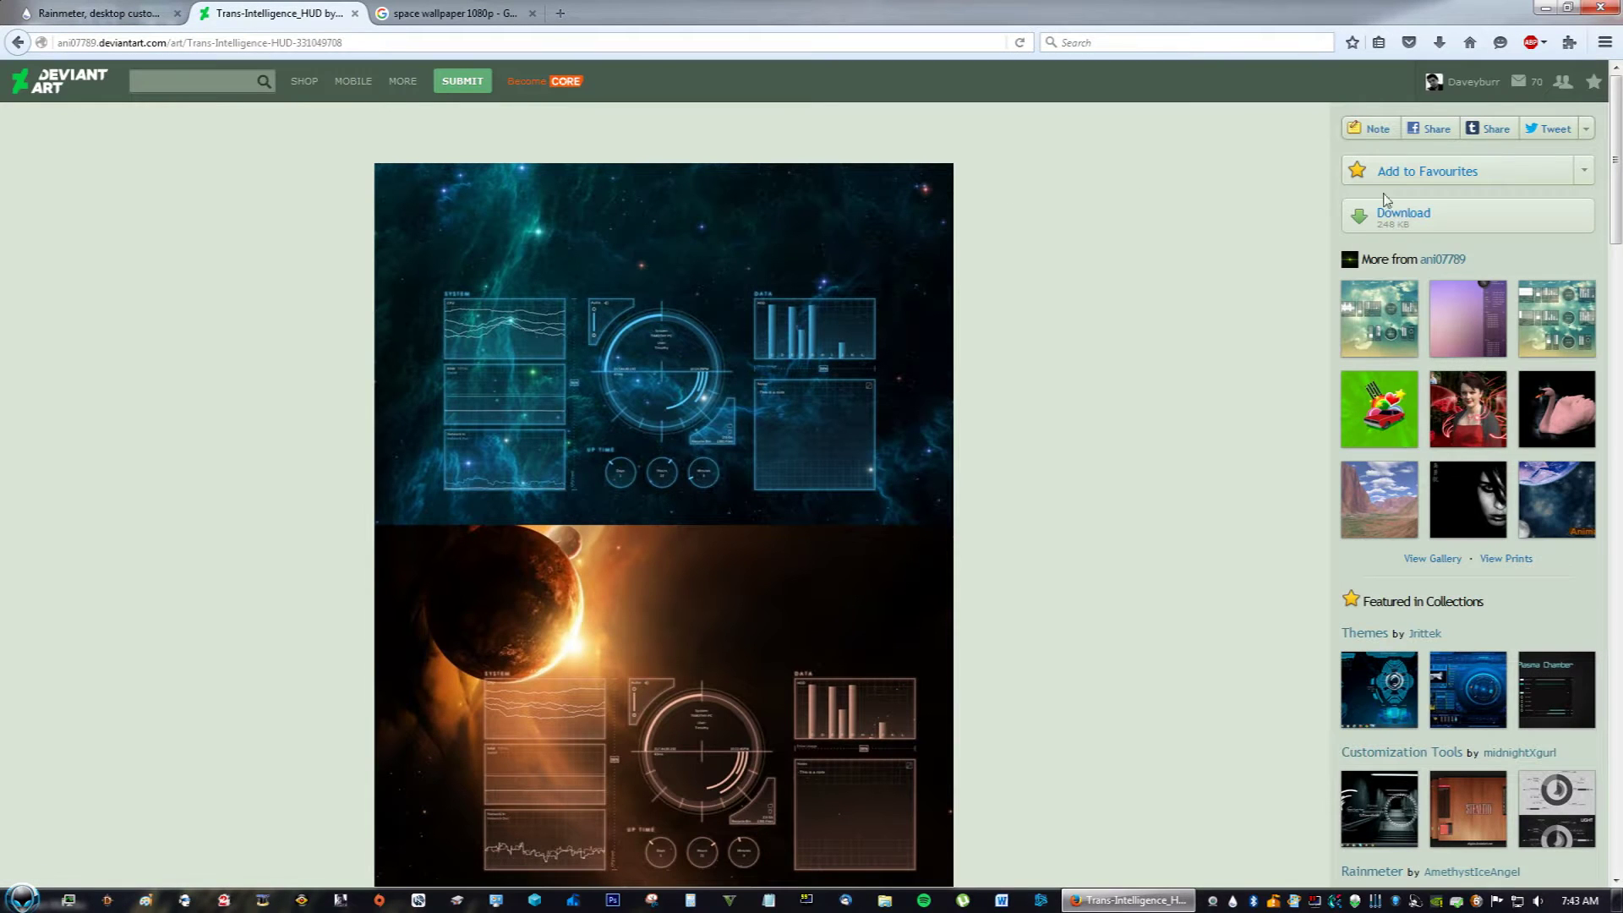
{"action": "left_click", "coordinate": [1386, 217]}
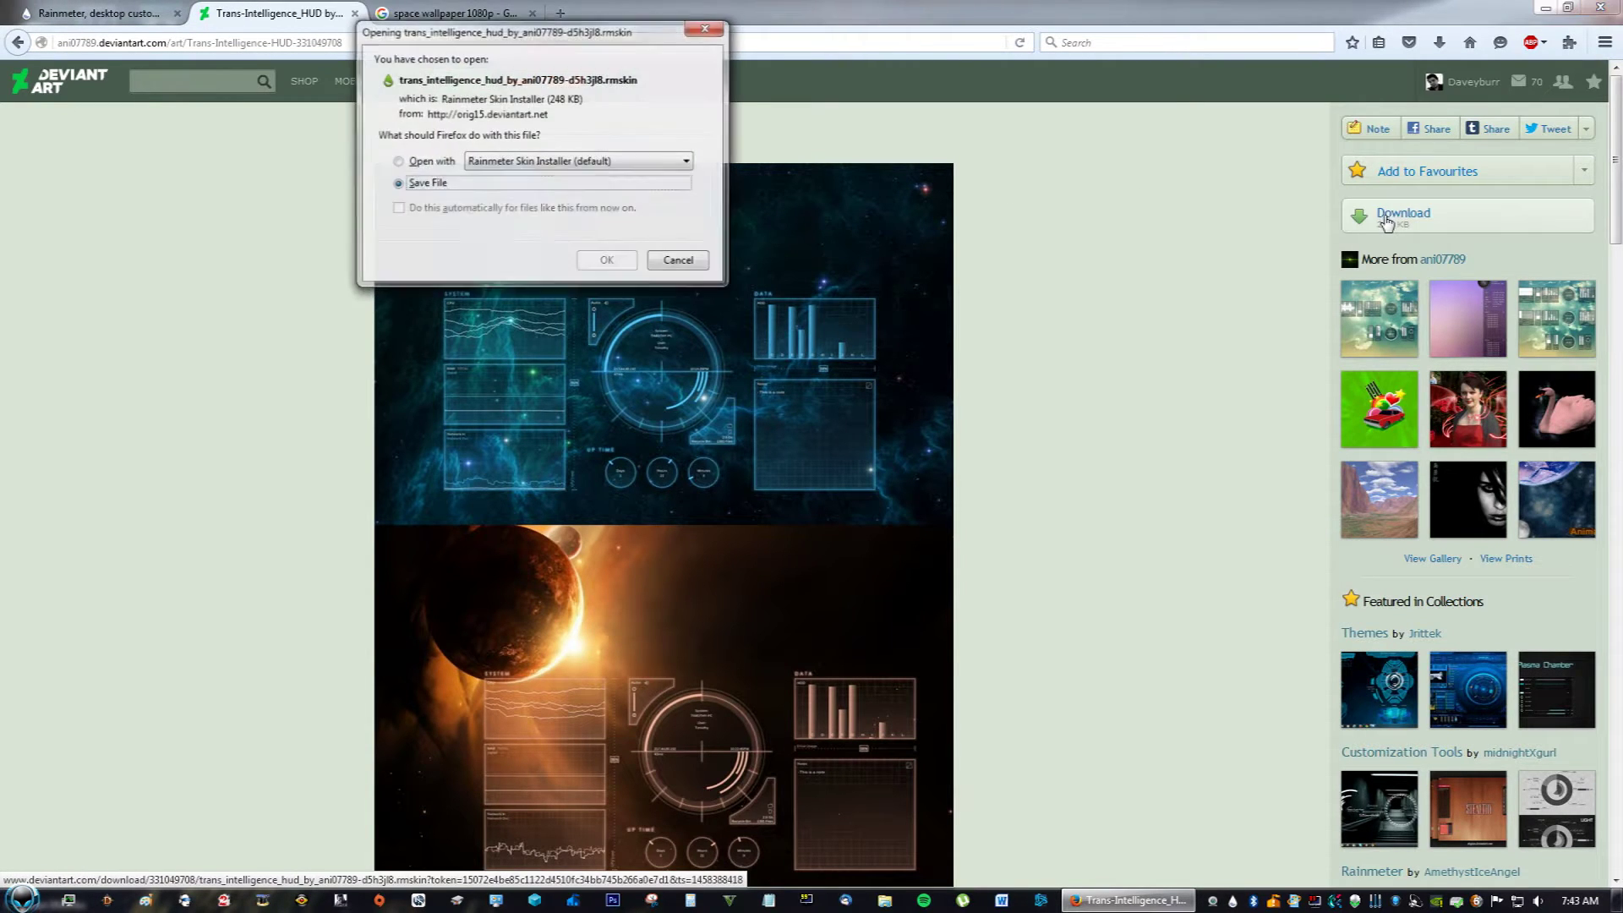
{"action": "left_click", "coordinate": [606, 262]}
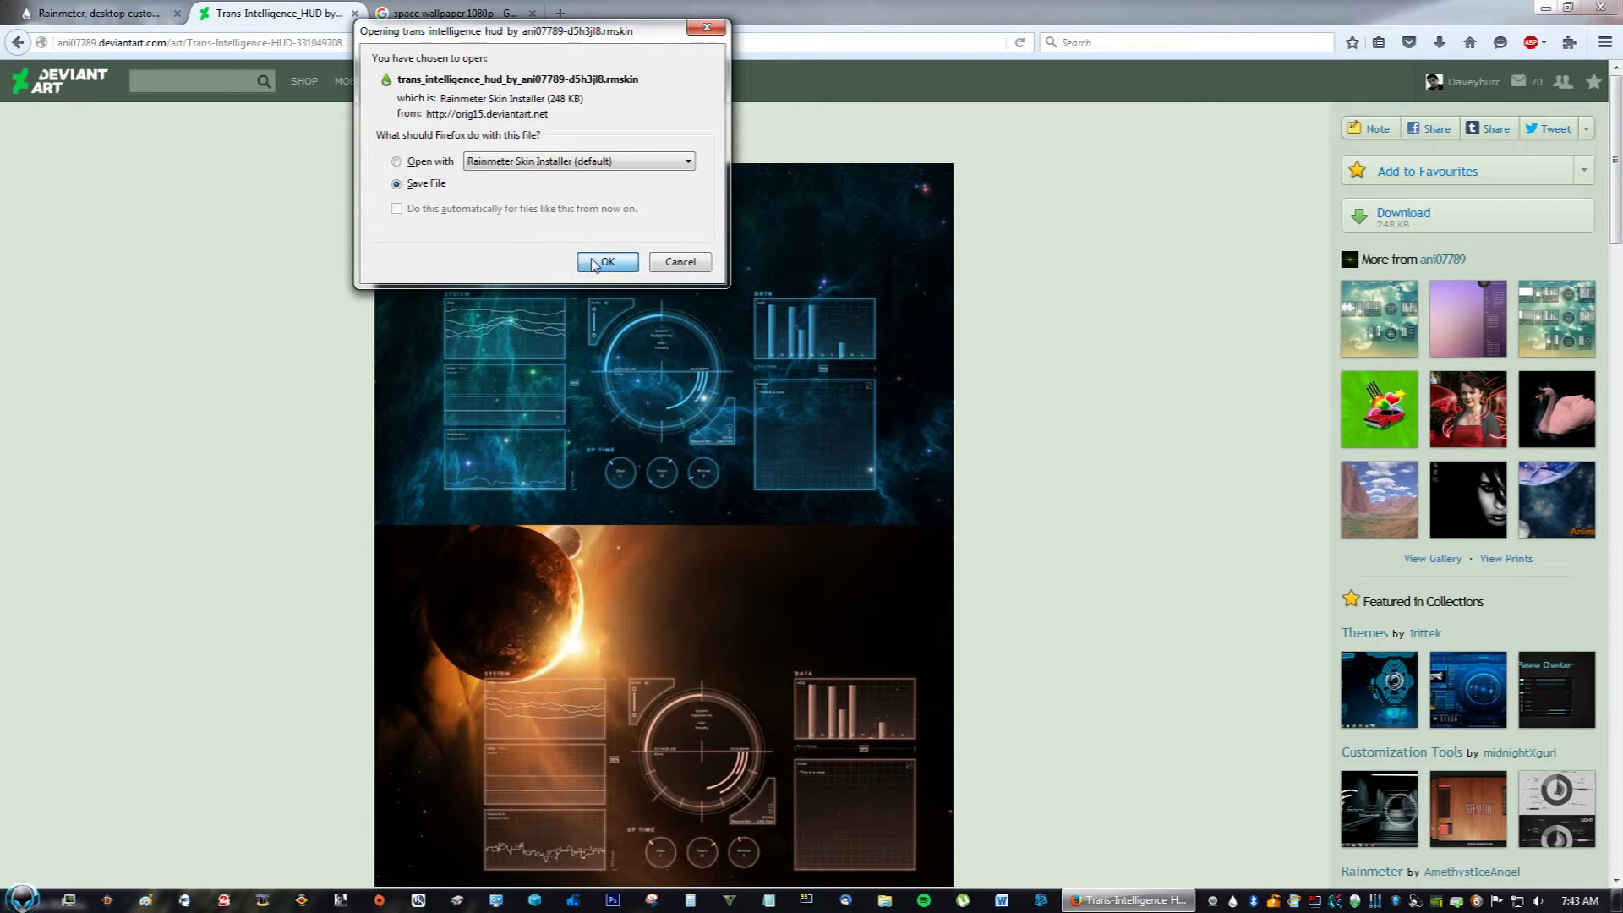
Step: Install the downloaded .rmskin through the Rainmeter Skin Installer, then minimize Firefox
{"action": "left_click", "coordinate": [1441, 47]}
{"action": "left_click", "coordinate": [1249, 105]}
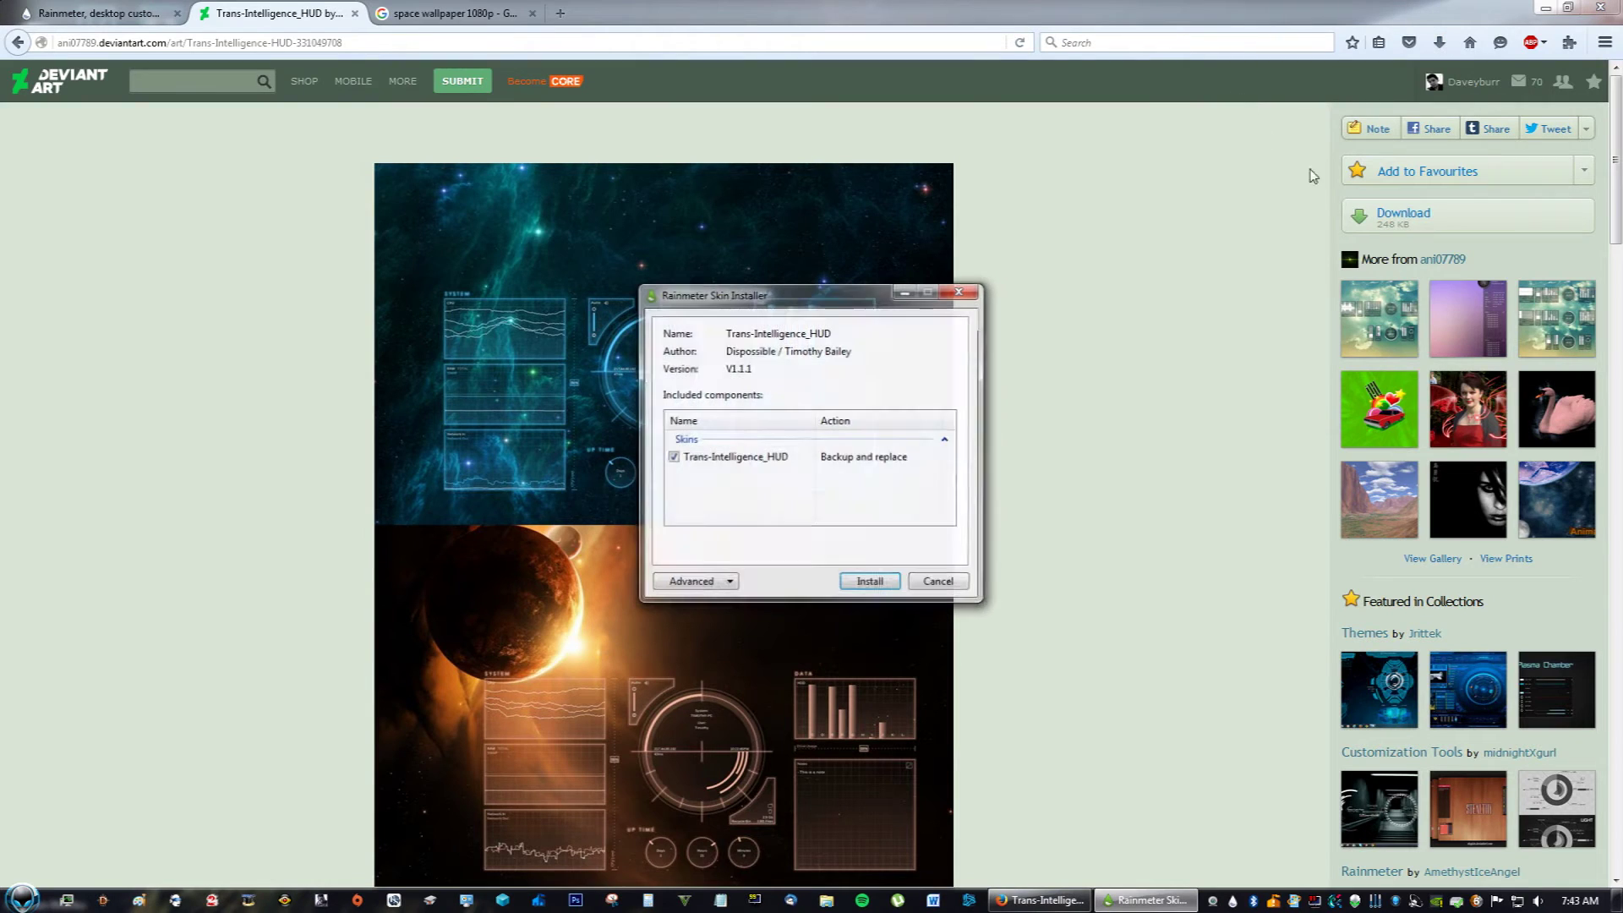
{"action": "left_click", "coordinate": [854, 583]}
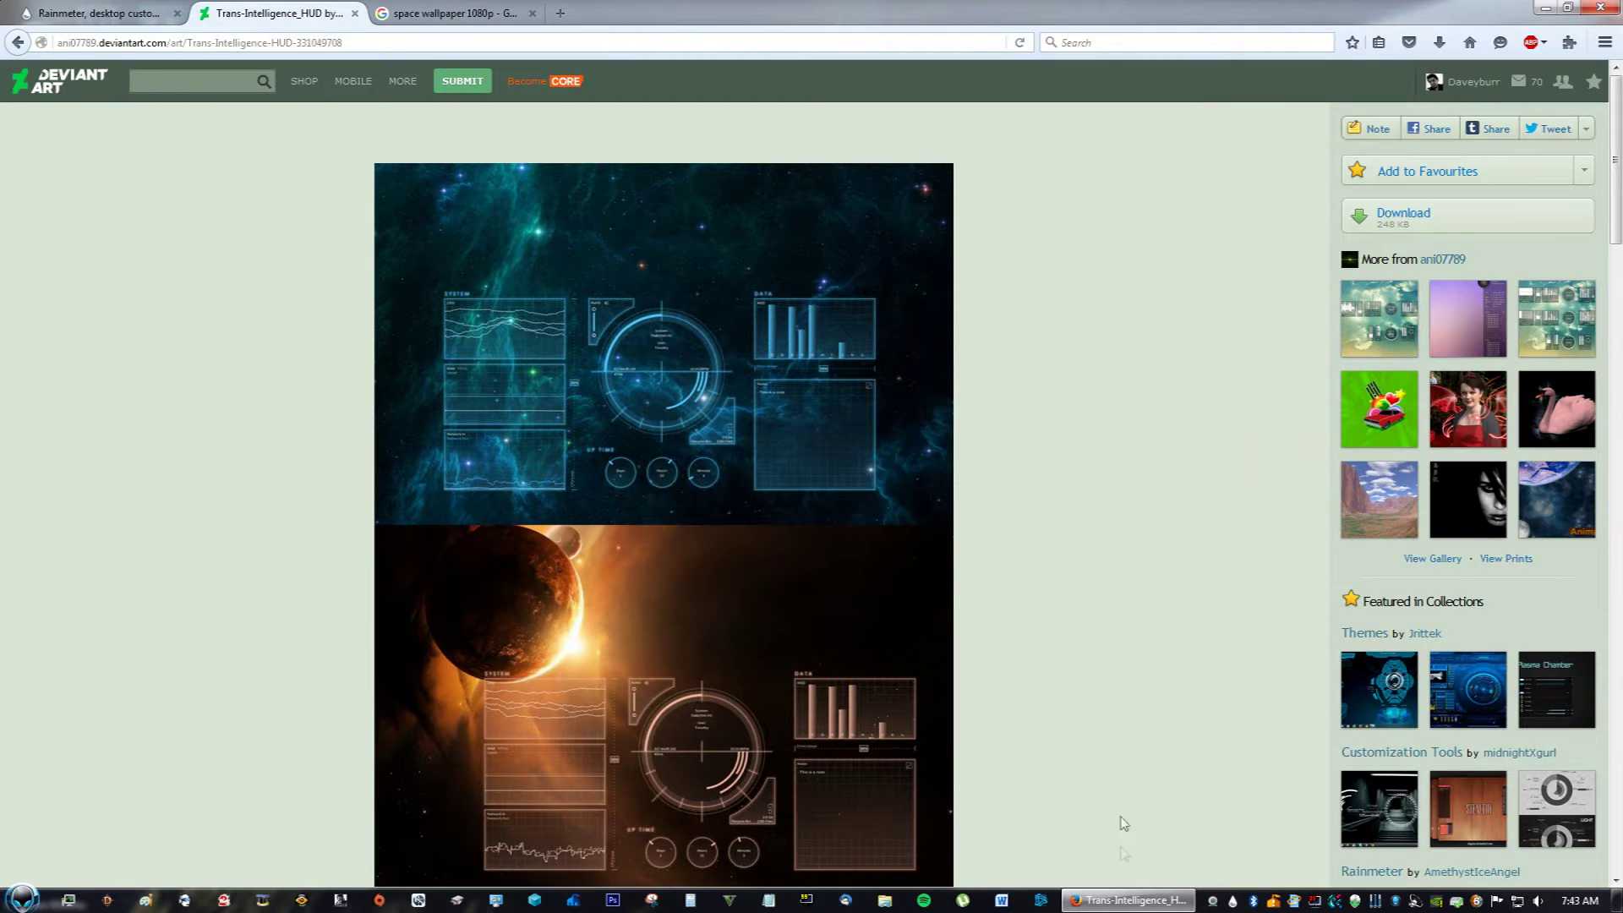
{"action": "left_click", "coordinate": [1128, 900]}
Step: In Manage Rainmeter, expand Trans-Intelligence_HUD and its Trans-Intelligence_HUD_Circle folder
{"action": "left_click", "coordinate": [1231, 901]}
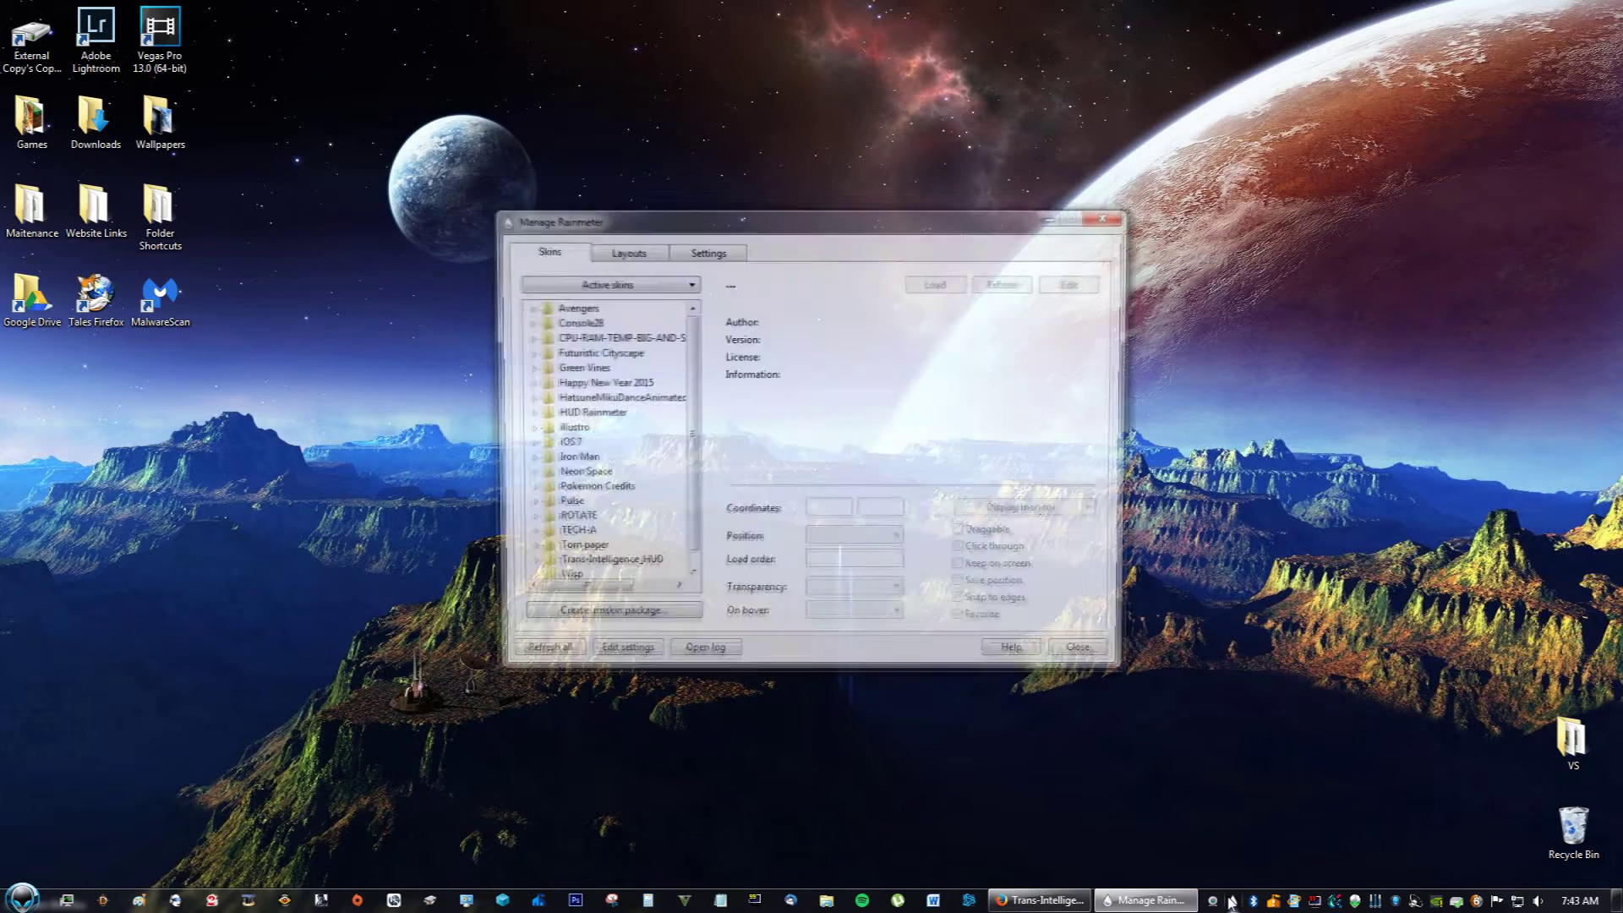
{"action": "scroll", "coordinate": [689, 499], "scroll_direction": "down", "scroll_amount": 1}
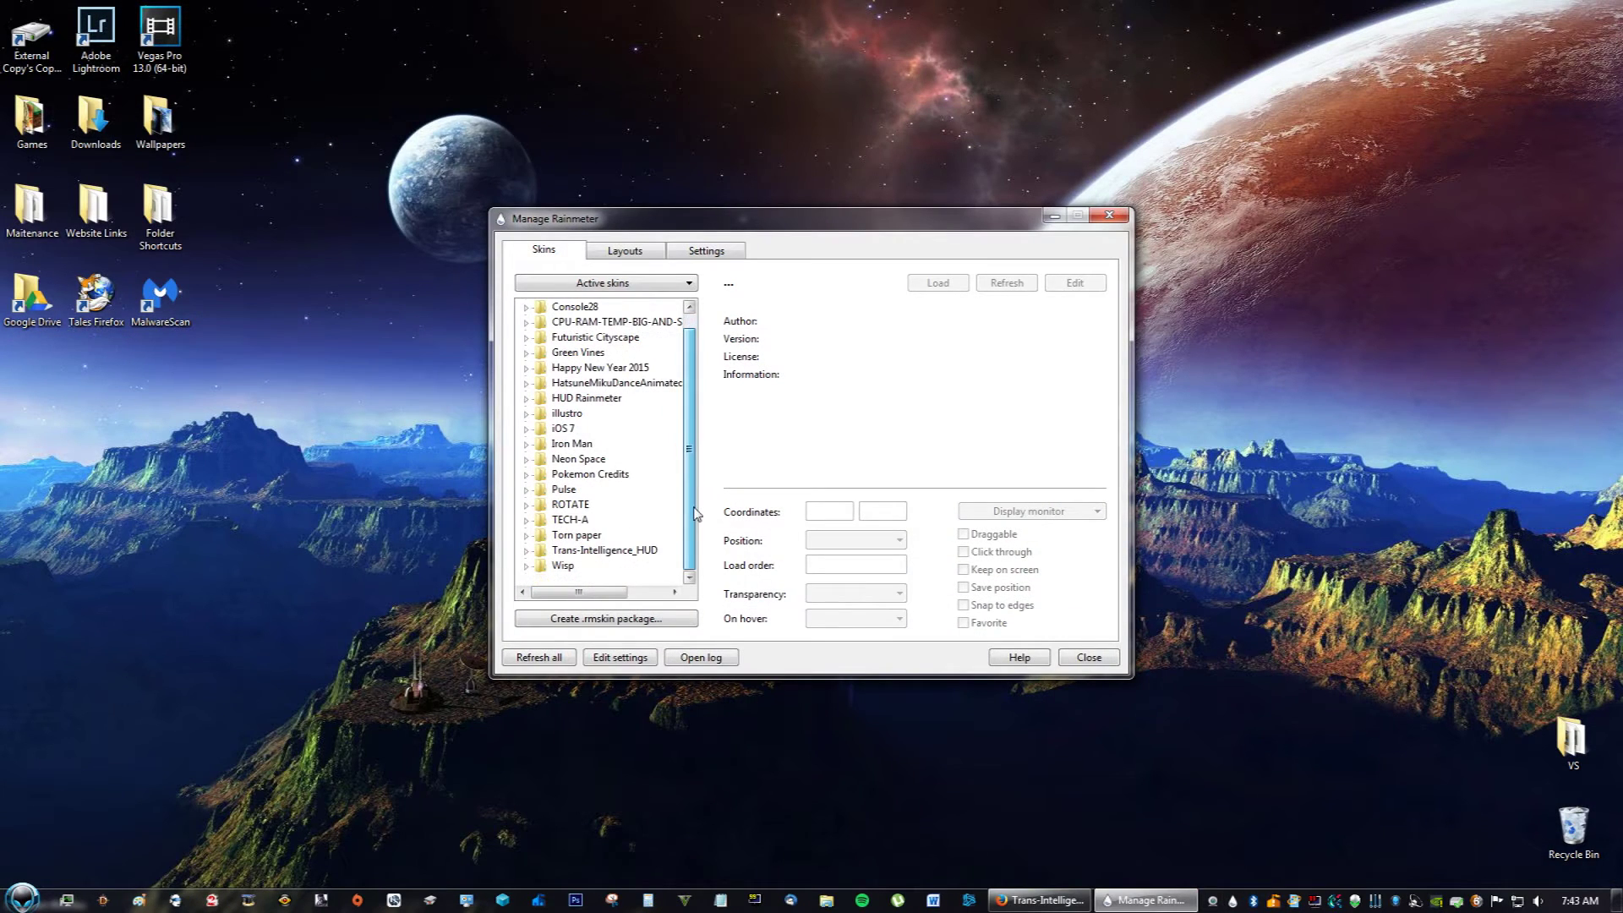
{"action": "double_click", "coordinate": [538, 549]}
{"action": "left_click_drag", "start_coordinate": [611, 593], "coordinate": [634, 598]}
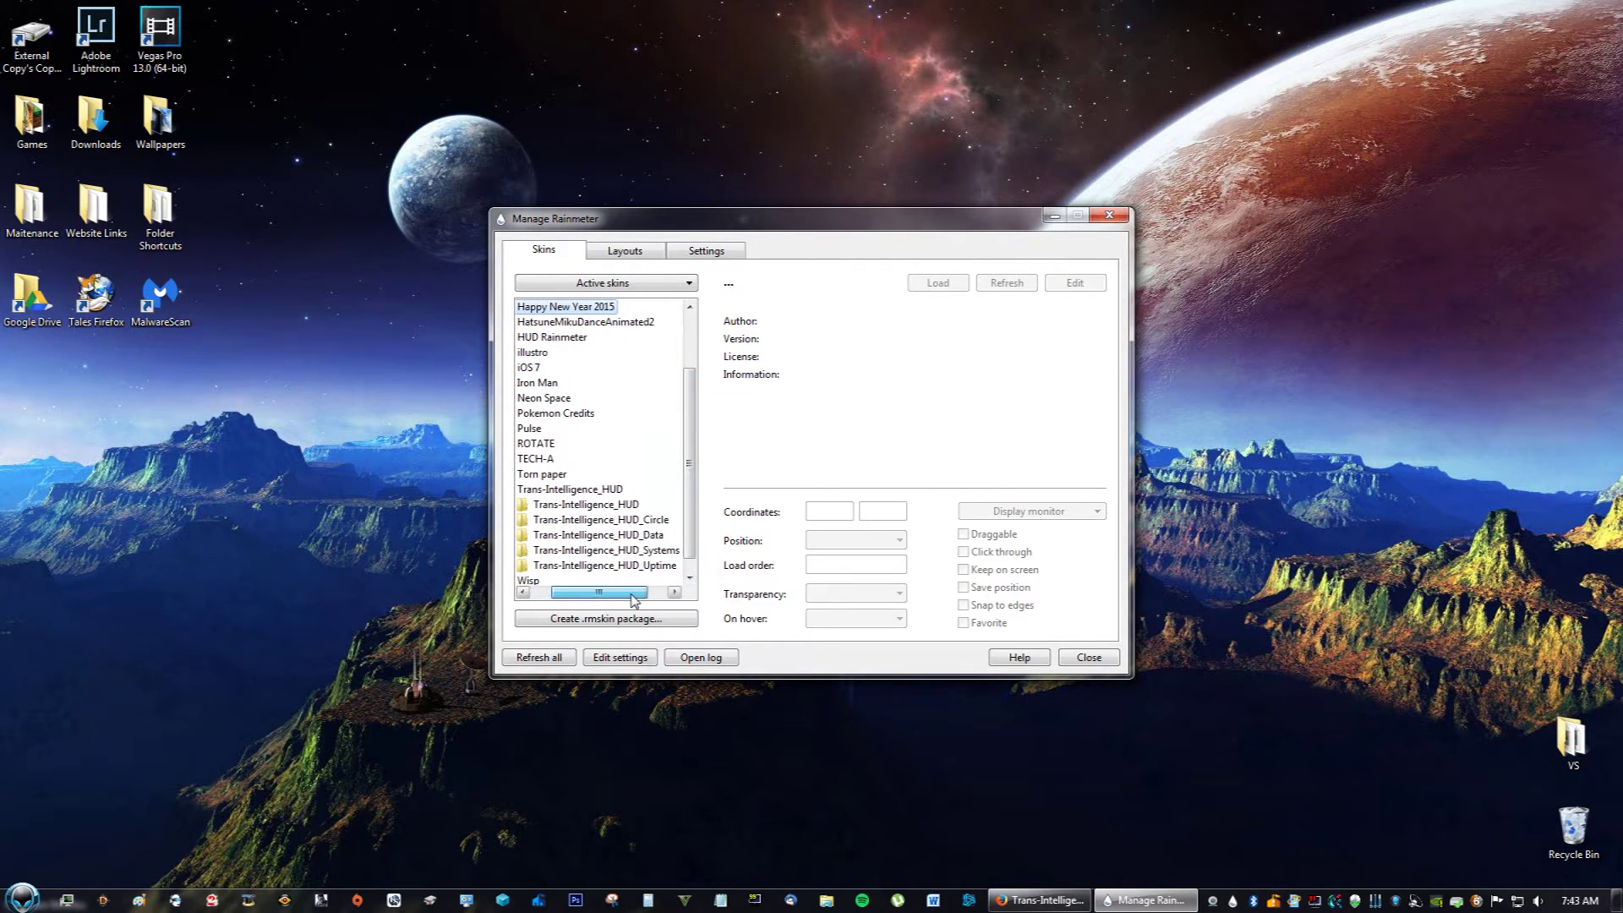
{"action": "left_click", "coordinate": [543, 522]}
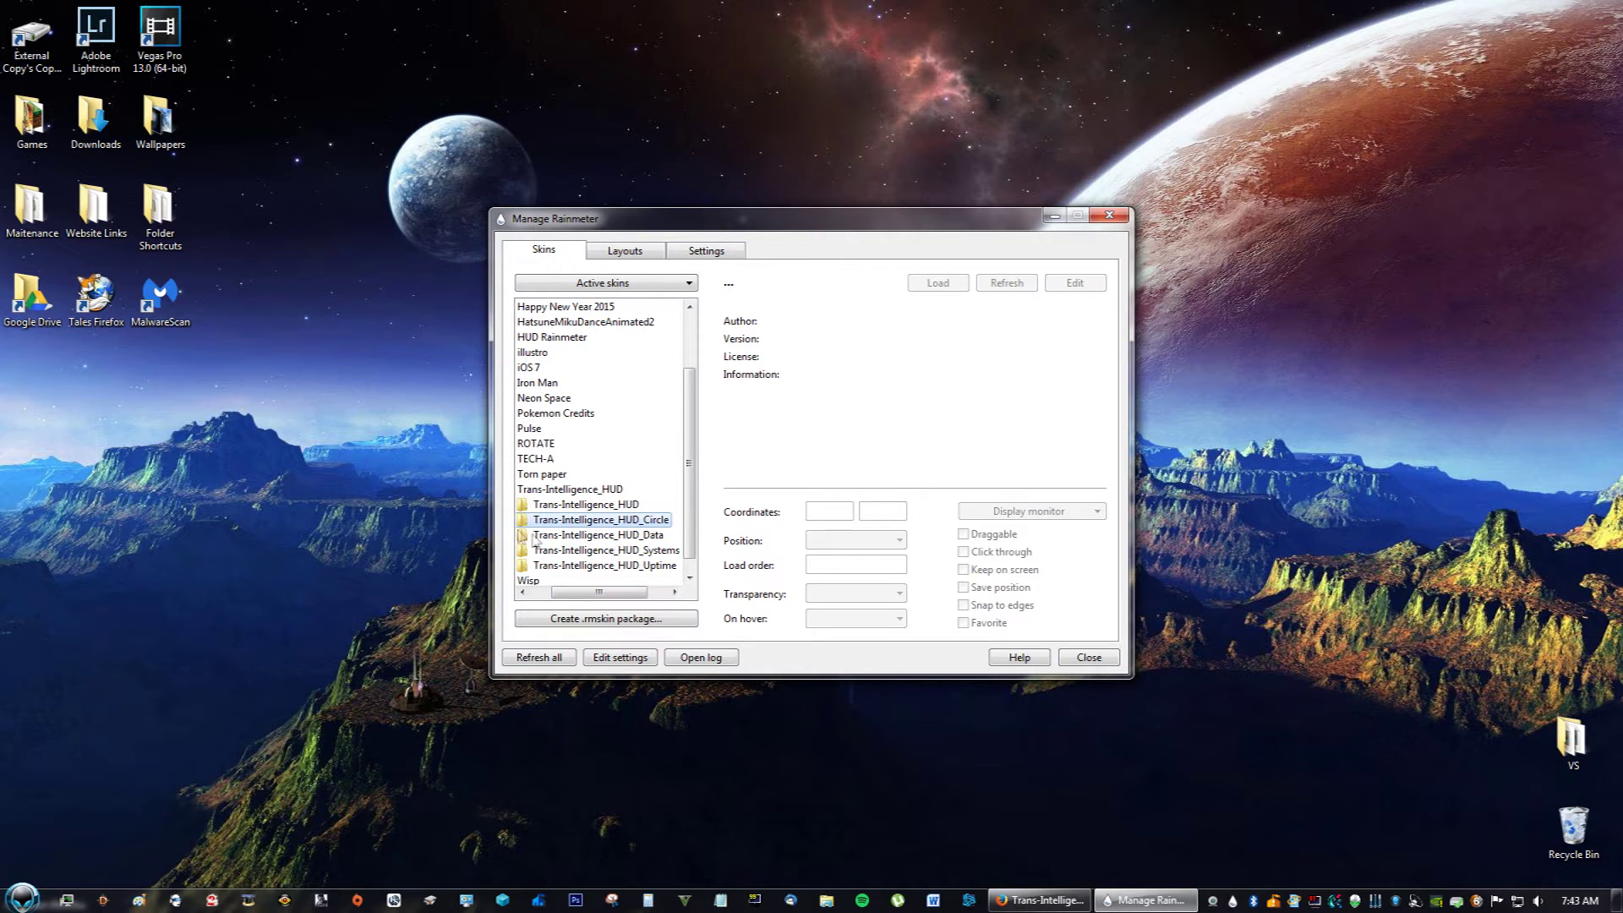
{"action": "left_click_drag", "start_coordinate": [692, 528], "coordinate": [682, 538]}
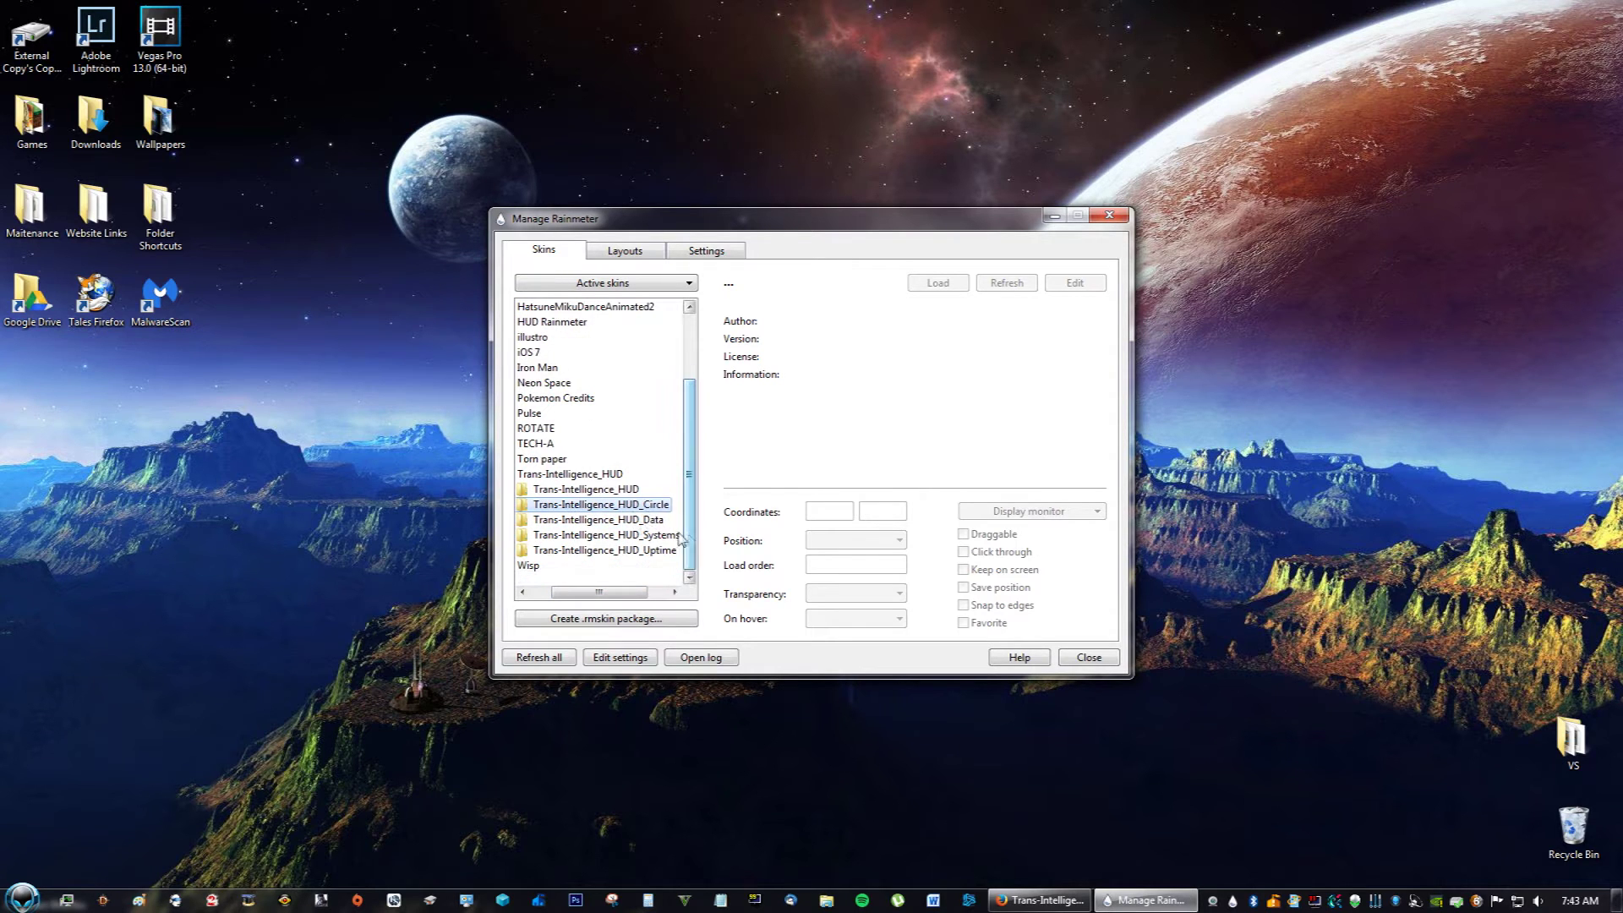
{"action": "double_click", "coordinate": [543, 506]}
Step: Compare the Blue, Cyan, Green and Red circle variants, then load Trans-Intelligence_HUD_Circle_Cyan.ini
{"action": "left_click", "coordinate": [605, 524]}
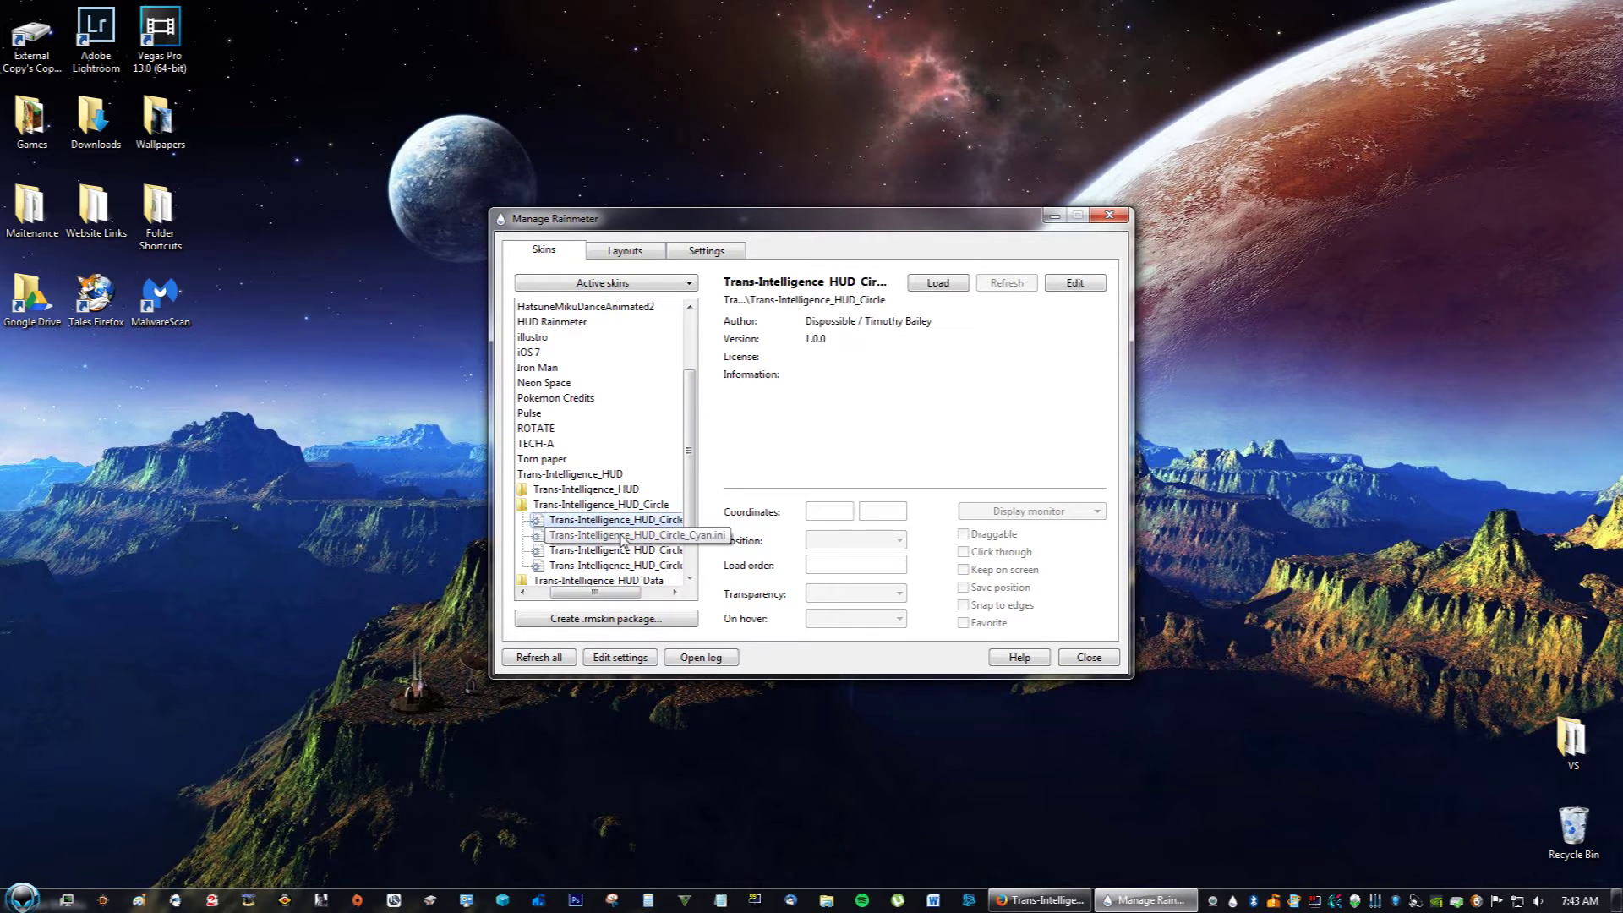
{"action": "left_click_drag", "start_coordinate": [624, 596], "coordinate": [650, 595]}
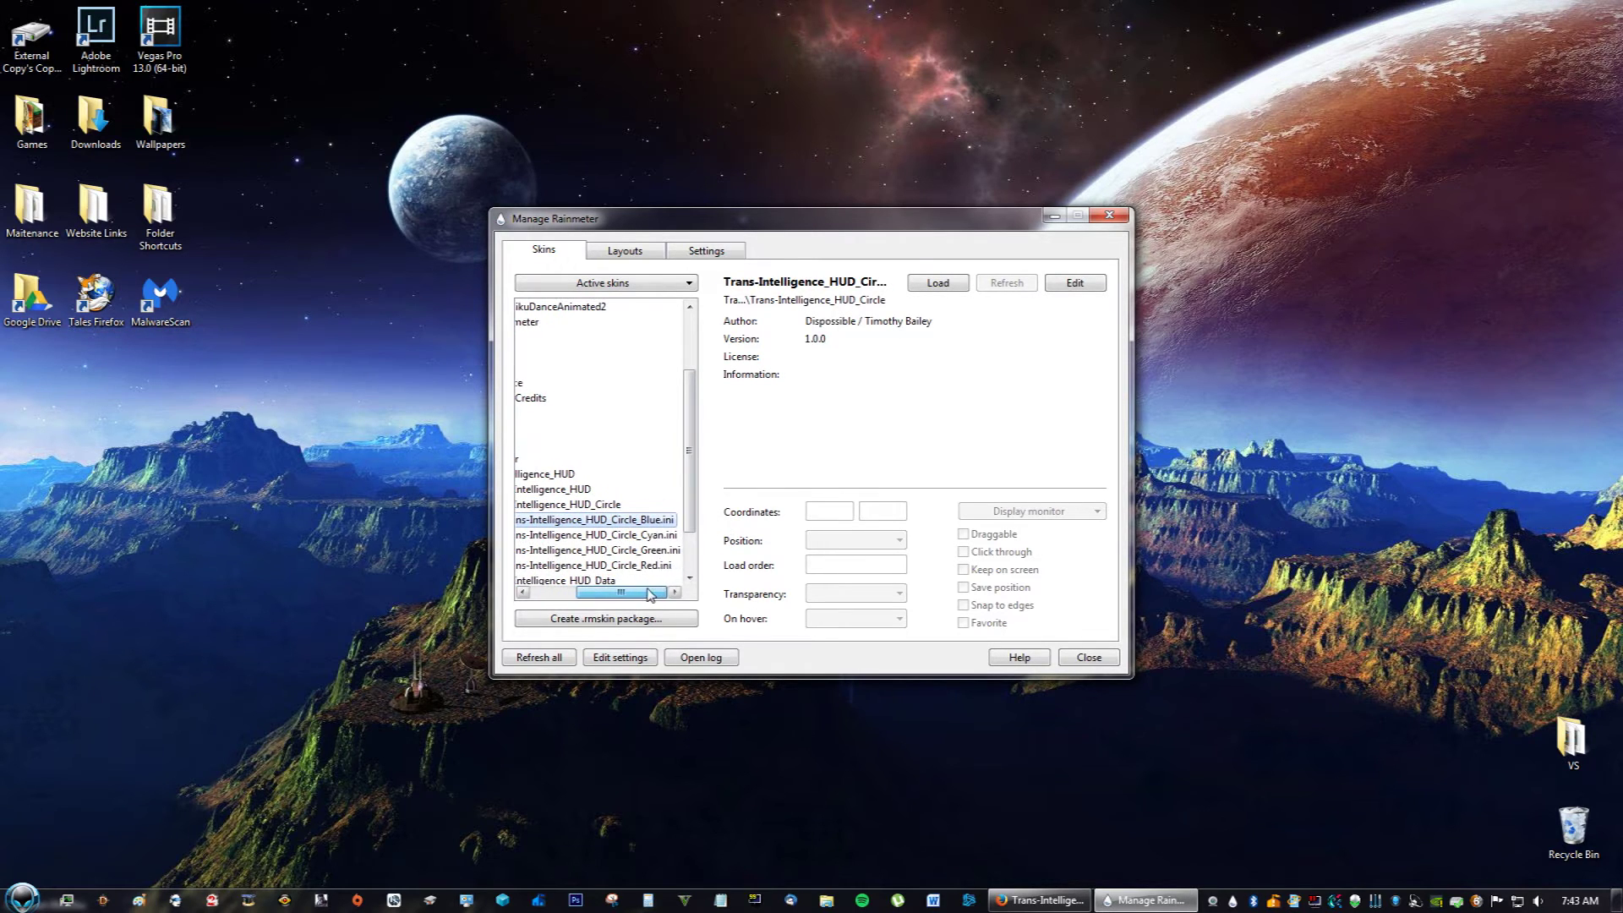
{"action": "left_click", "coordinate": [658, 536]}
{"action": "left_click", "coordinate": [659, 551]}
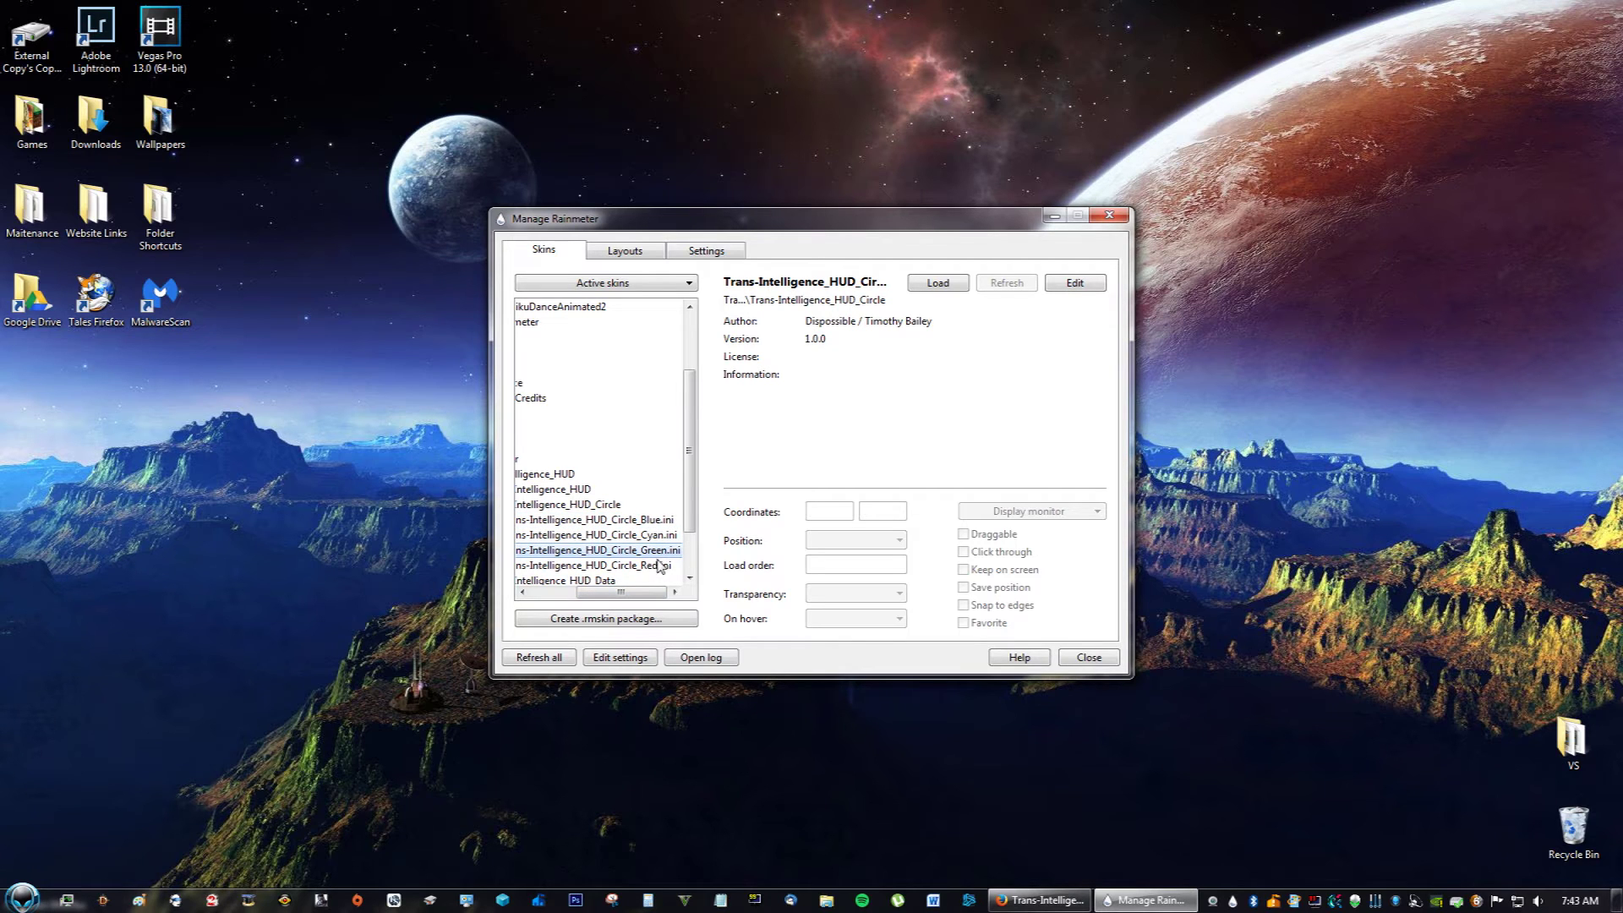
{"action": "left_click", "coordinate": [661, 570]}
{"action": "left_click_drag", "start_coordinate": [635, 599], "coordinate": [582, 597]}
{"action": "left_click", "coordinate": [634, 538]}
{"action": "left_click", "coordinate": [930, 285]}
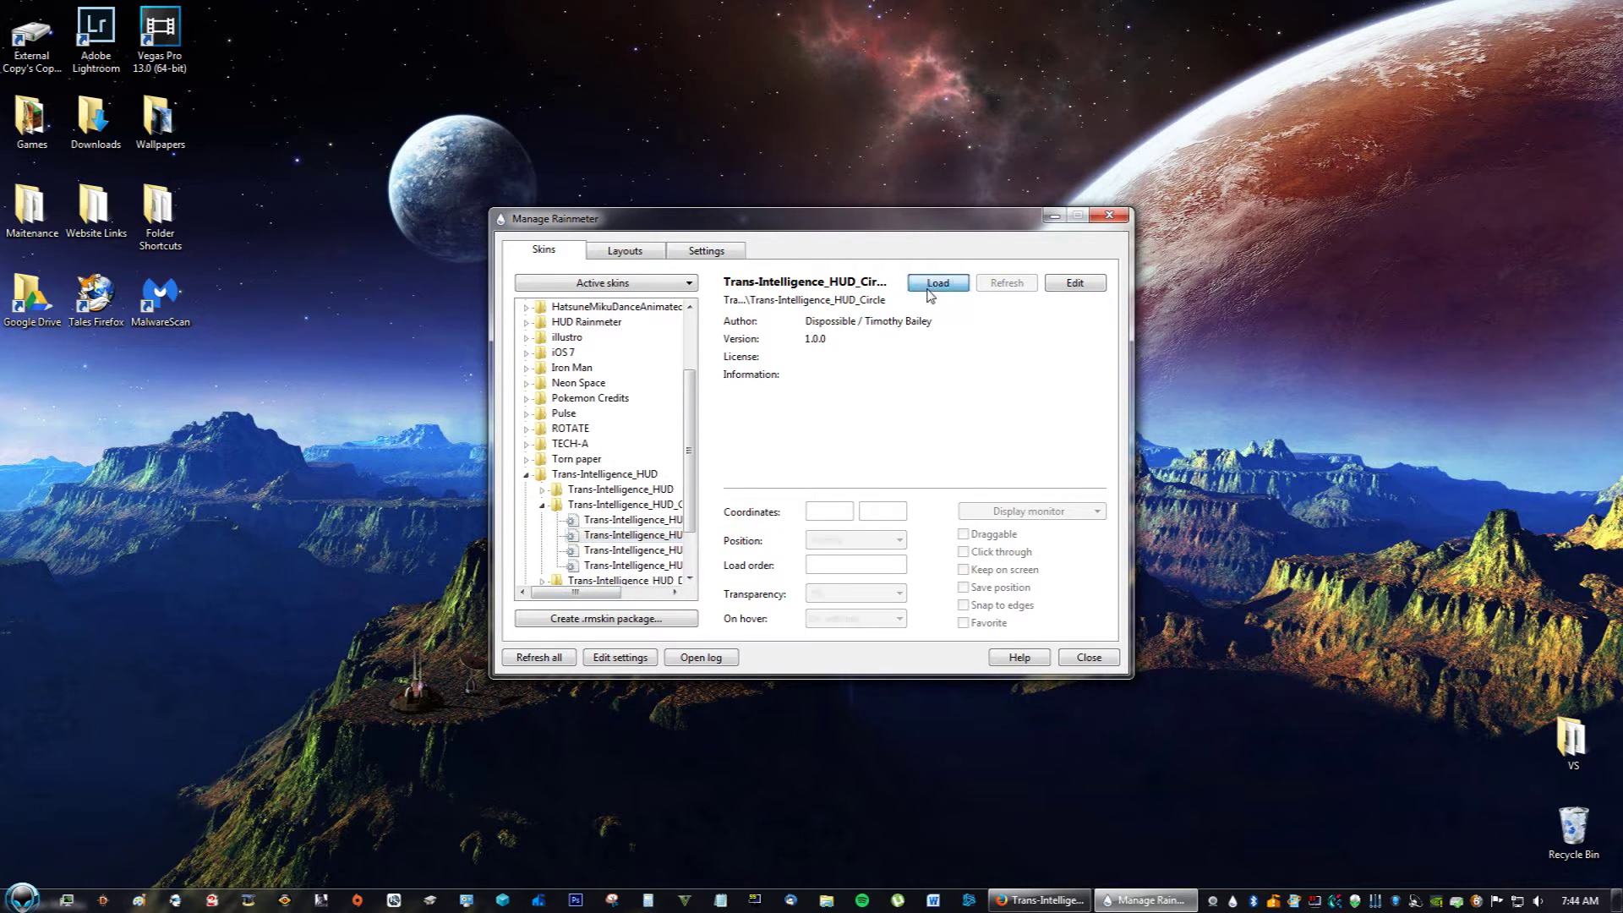
Step: Move the HUD circle to the right side and load the cyan Data panel
{"action": "left_click_drag", "start_coordinate": [320, 325], "coordinate": [1480, 535]}
{"action": "left_click", "coordinate": [542, 505]}
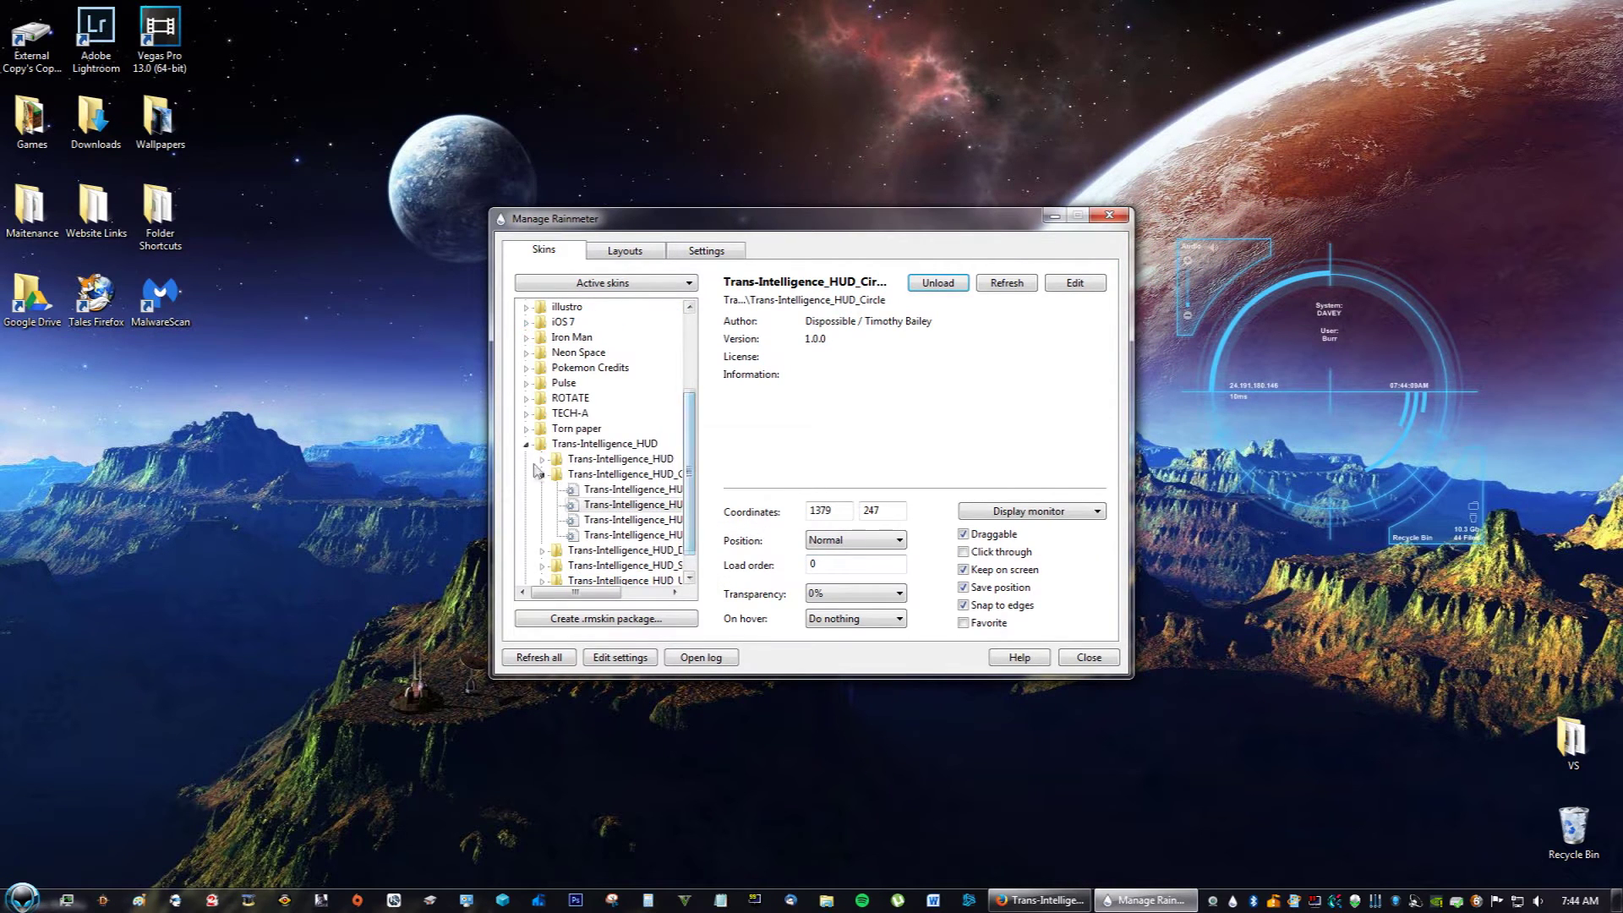
{"action": "left_click", "coordinate": [542, 520]}
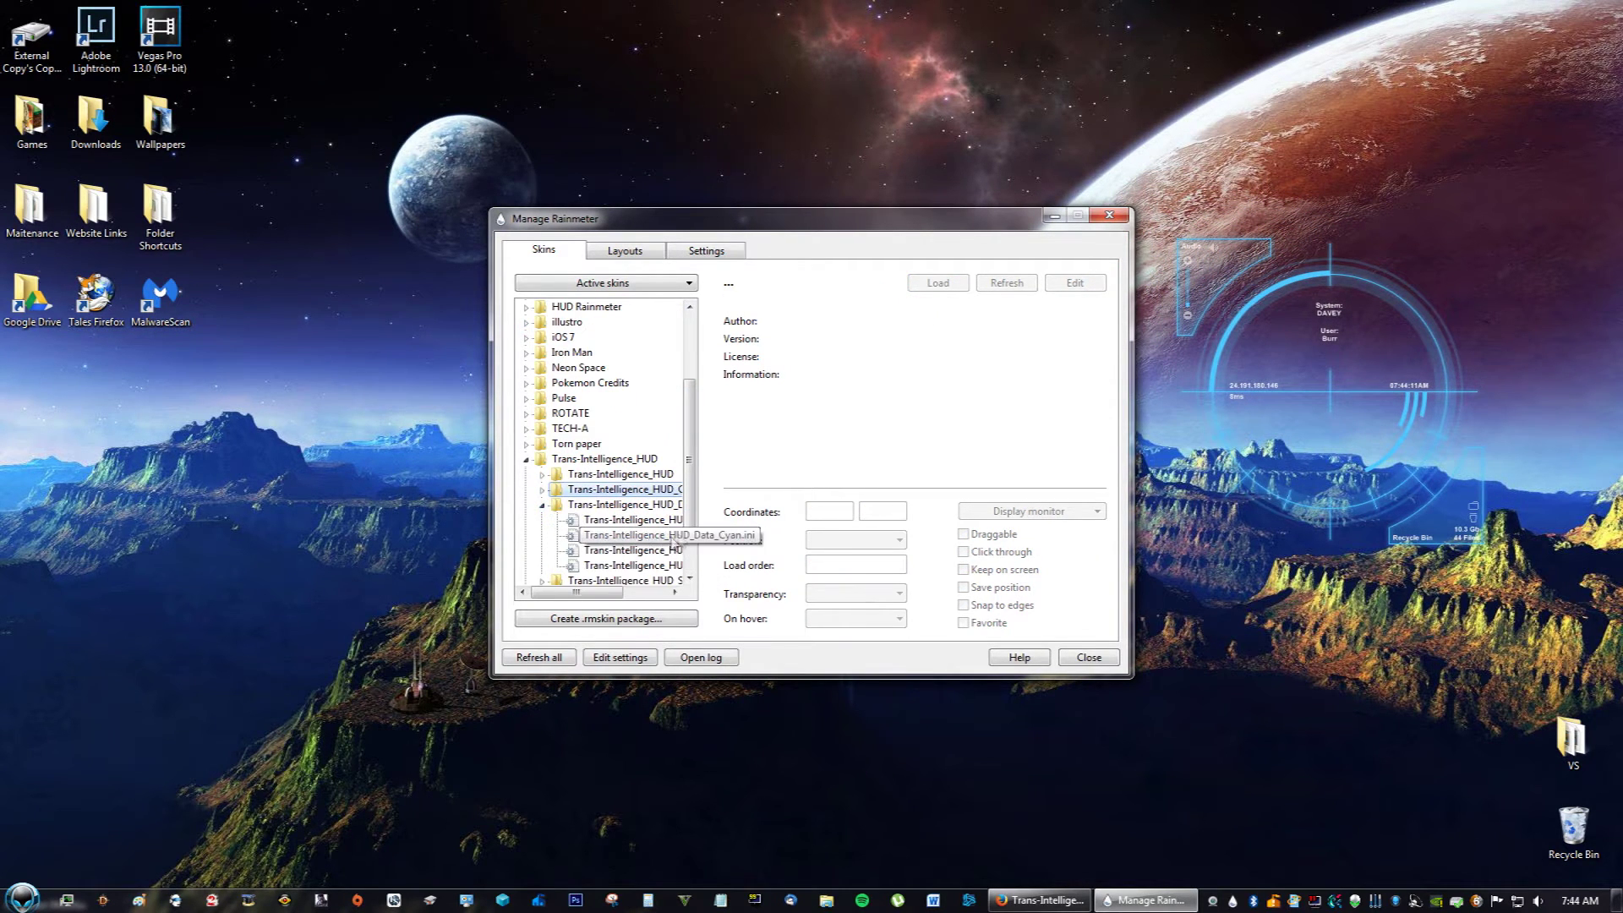
{"action": "left_click_drag", "start_coordinate": [594, 600], "coordinate": [627, 600]}
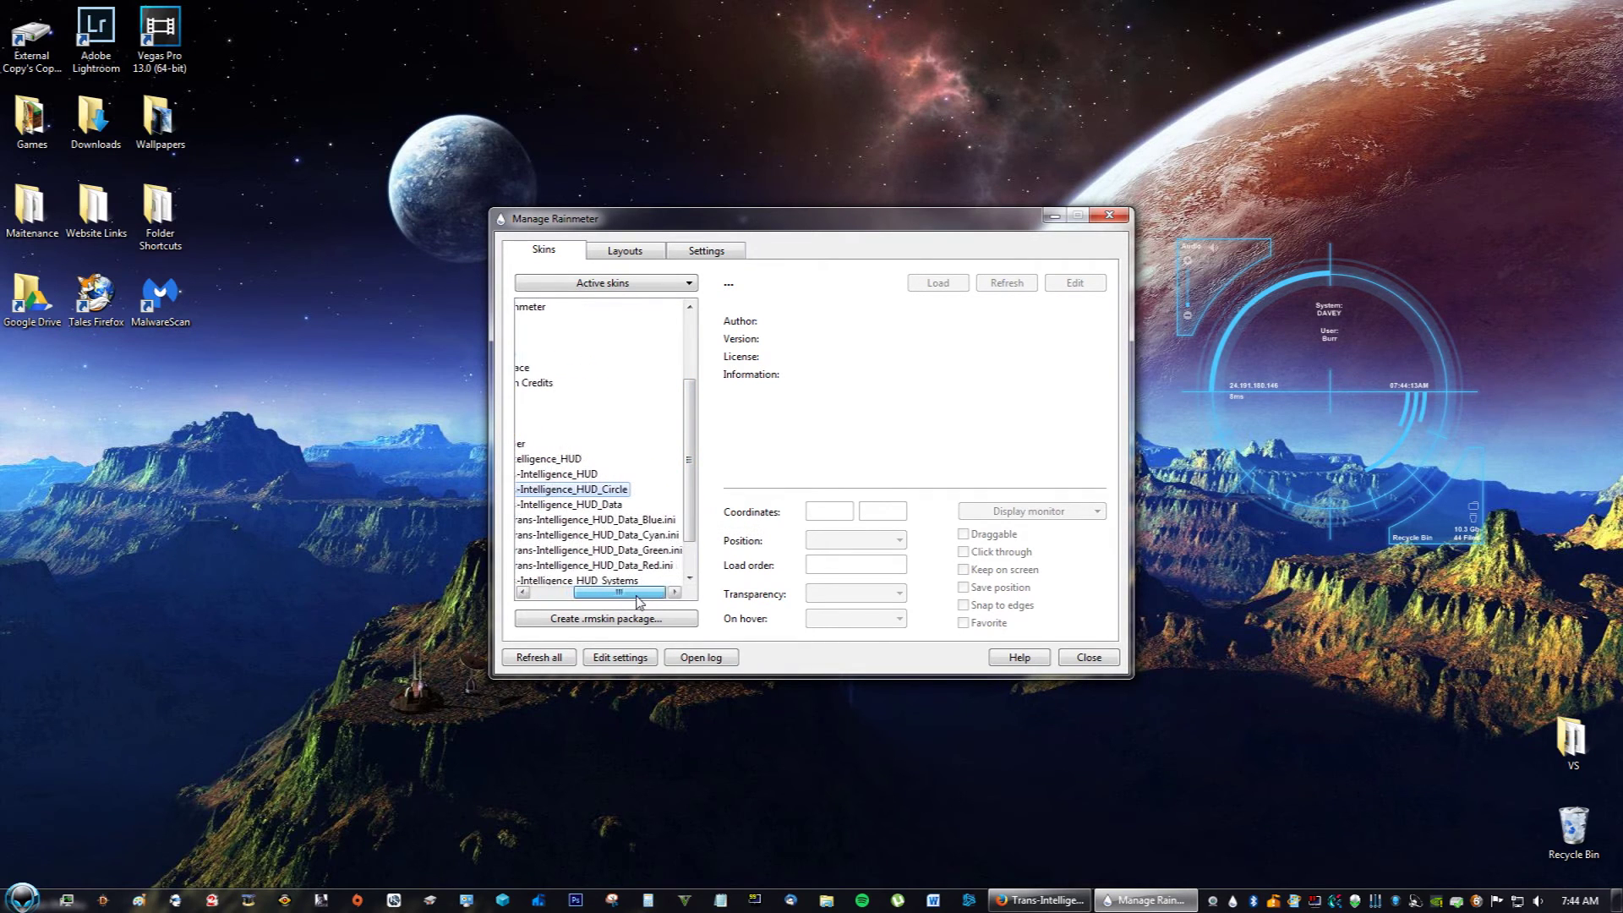
{"action": "left_click", "coordinate": [625, 535]}
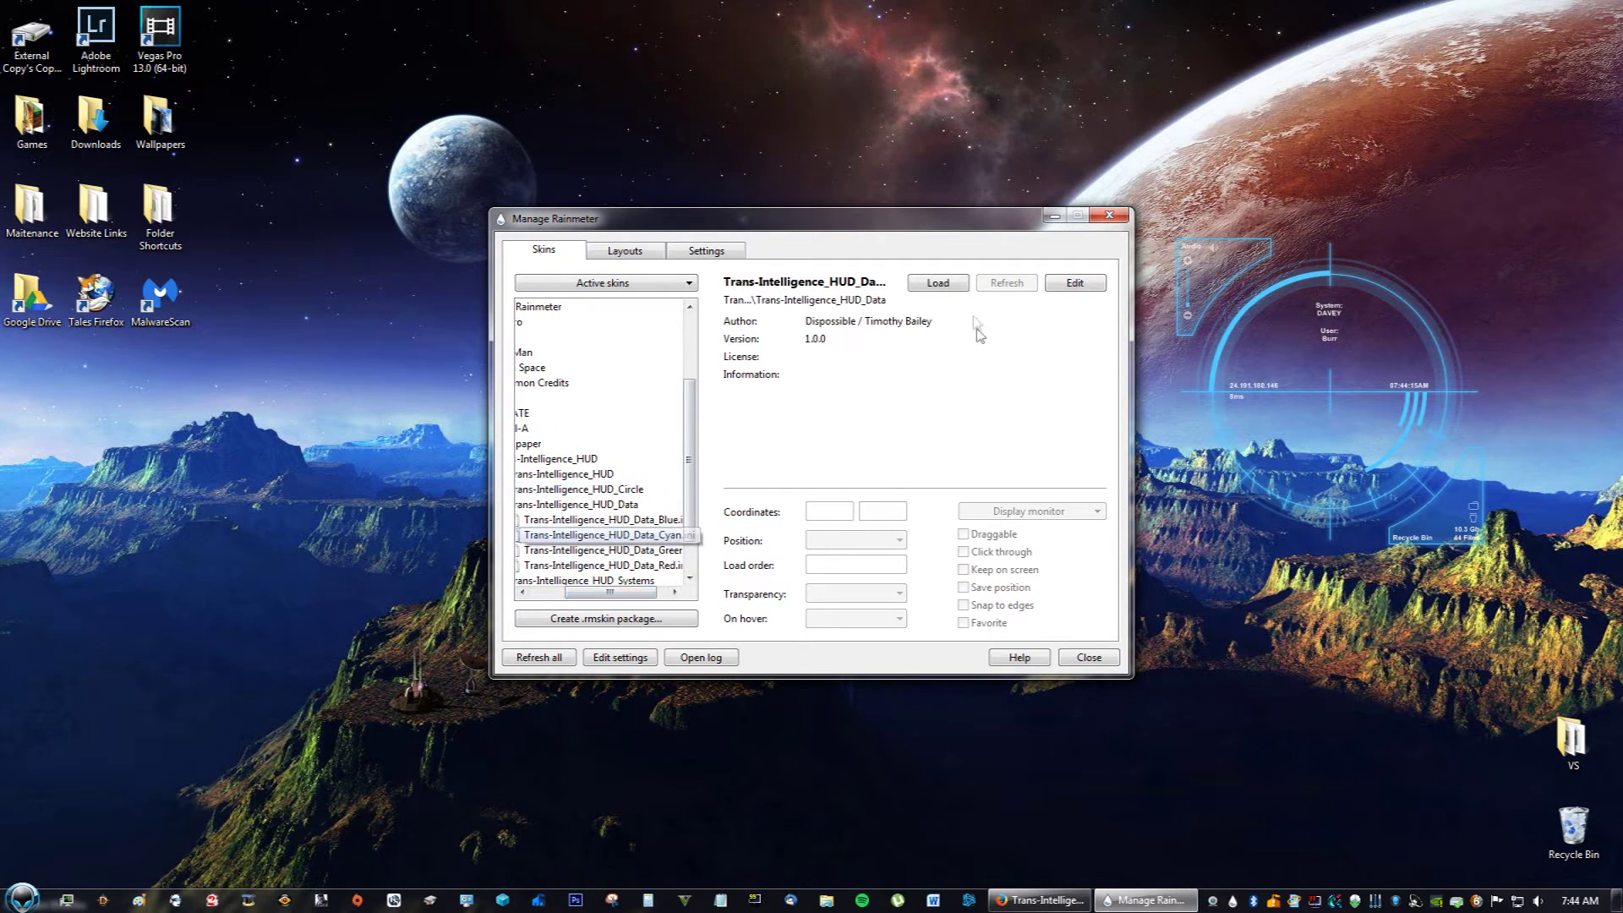
{"action": "left_click", "coordinate": [937, 282]}
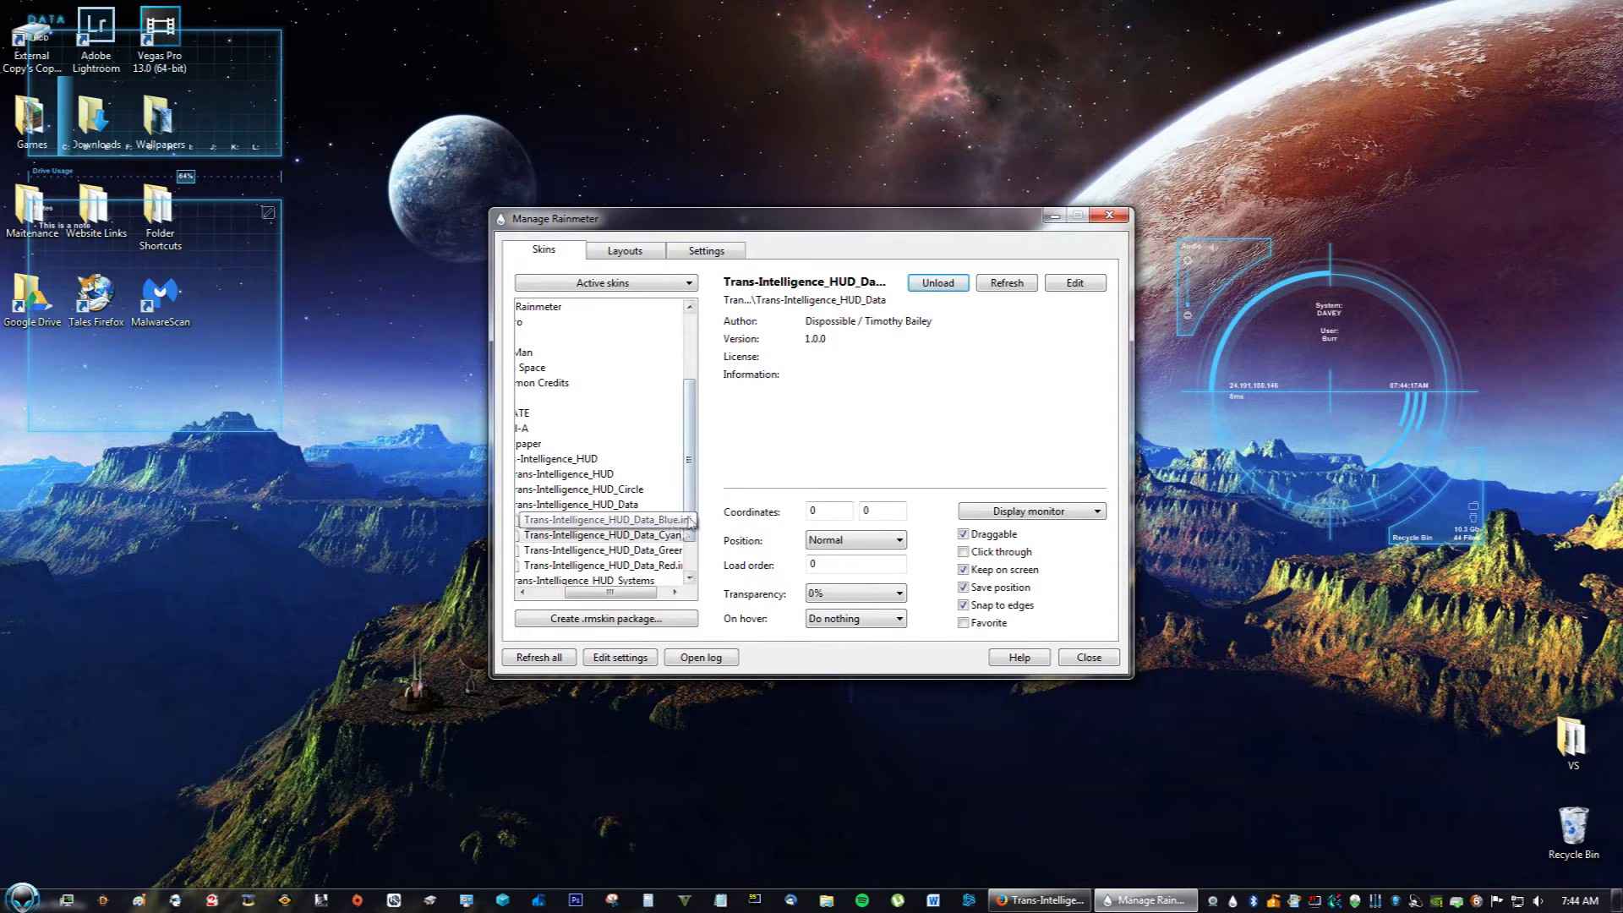
Step: Load the green variant of the Systems panel
{"action": "left_click_drag", "start_coordinate": [625, 593], "coordinate": [591, 593]}
{"action": "double_click", "coordinate": [558, 506]}
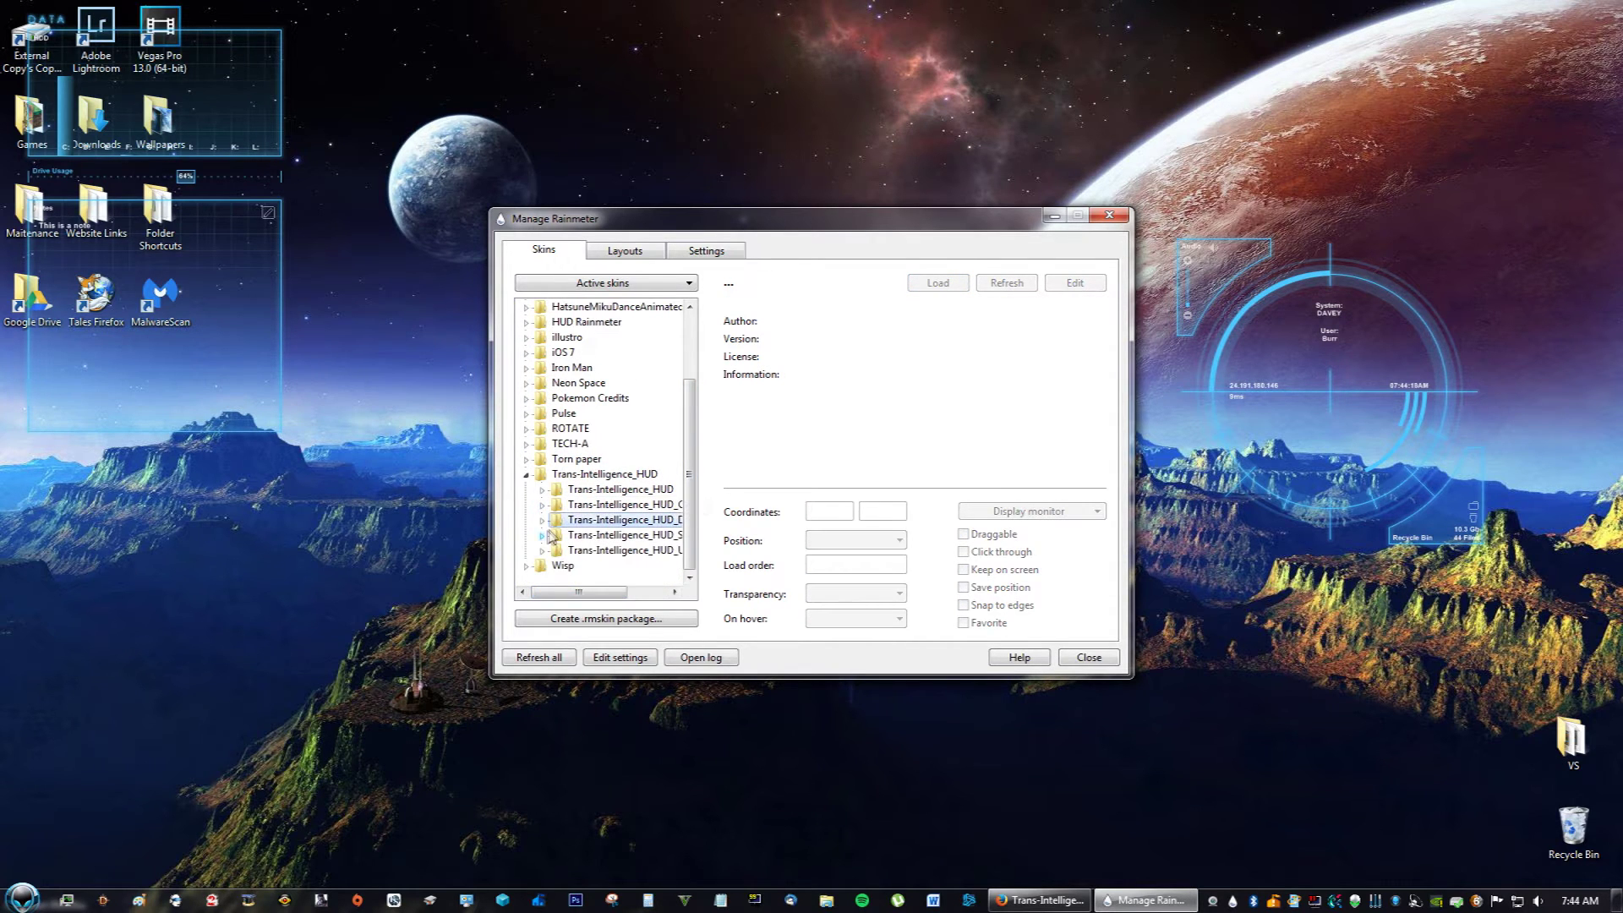
{"action": "left_click", "coordinate": [543, 519]}
{"action": "scroll", "coordinate": [674, 538], "scroll_direction": "down", "scroll_amount": 1}
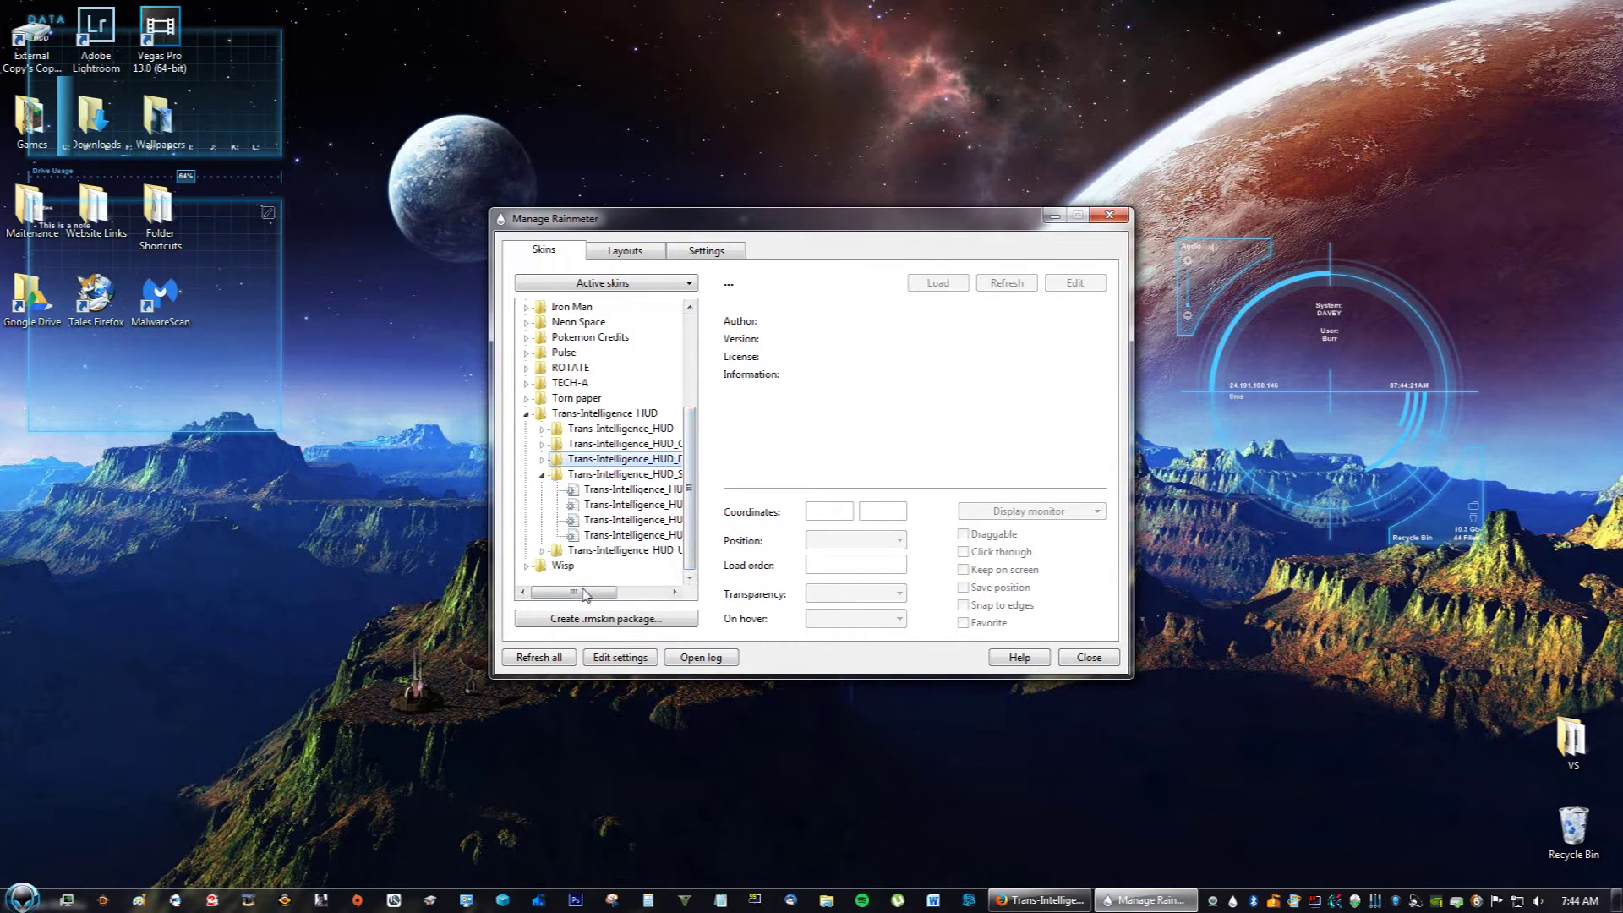
{"action": "left_click_drag", "start_coordinate": [597, 592], "coordinate": [618, 592]}
{"action": "left_click", "coordinate": [621, 520]}
{"action": "left_click", "coordinate": [947, 287]}
Step: Load the cyan variant of the Uptime panel
{"action": "left_click", "coordinate": [534, 475]}
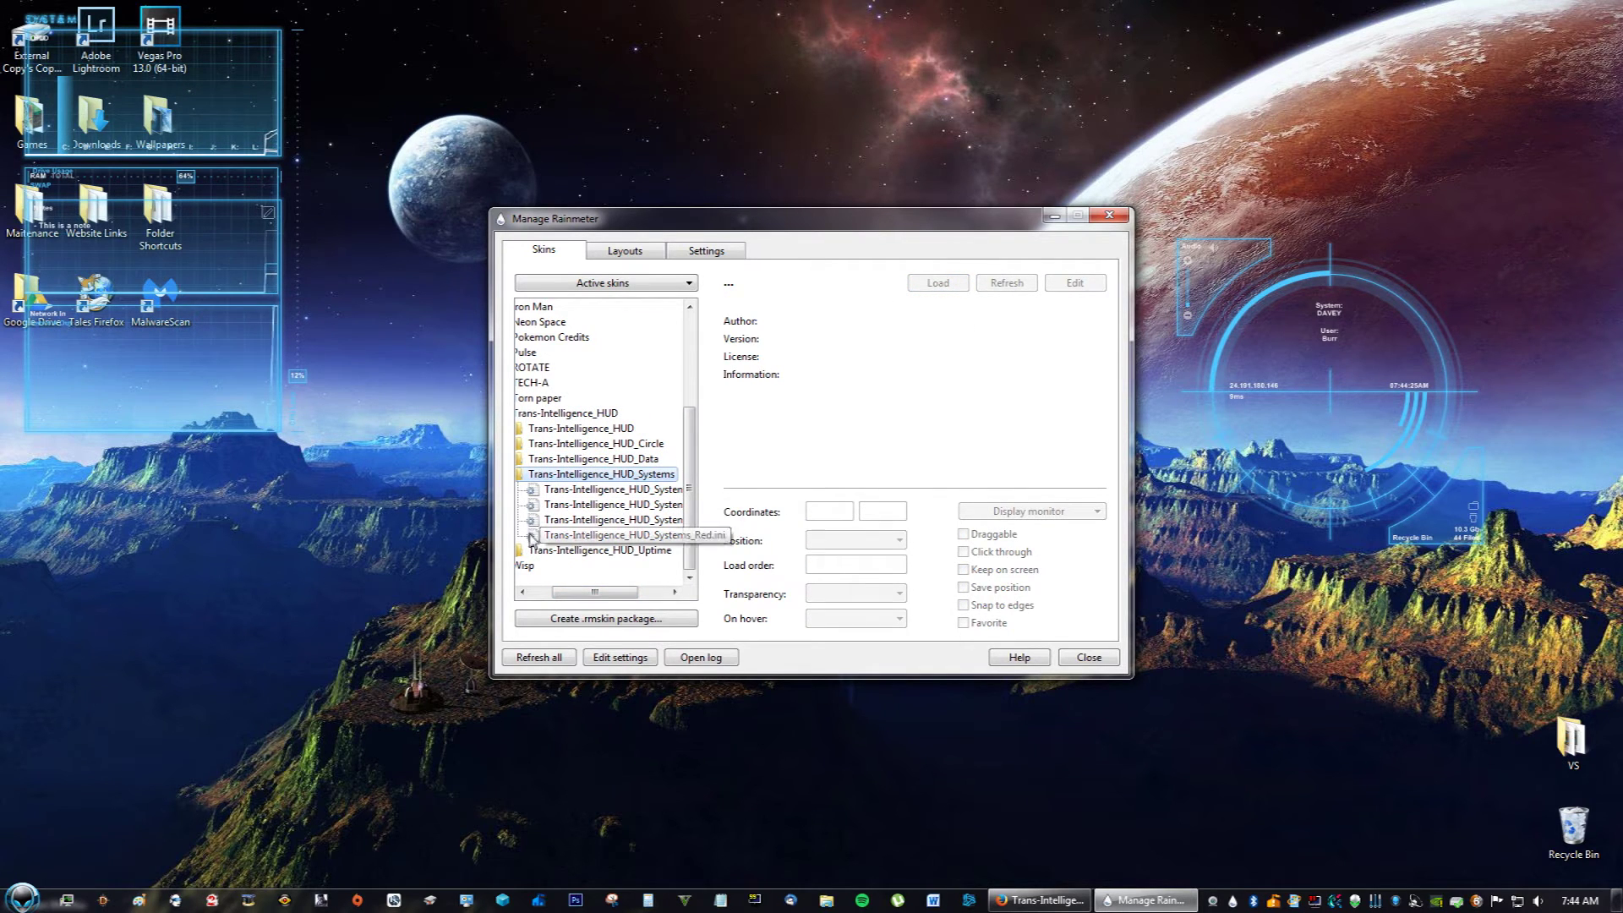
{"action": "left_click", "coordinate": [559, 551]}
{"action": "double_click", "coordinate": [632, 554]}
{"action": "left_click", "coordinate": [630, 535]}
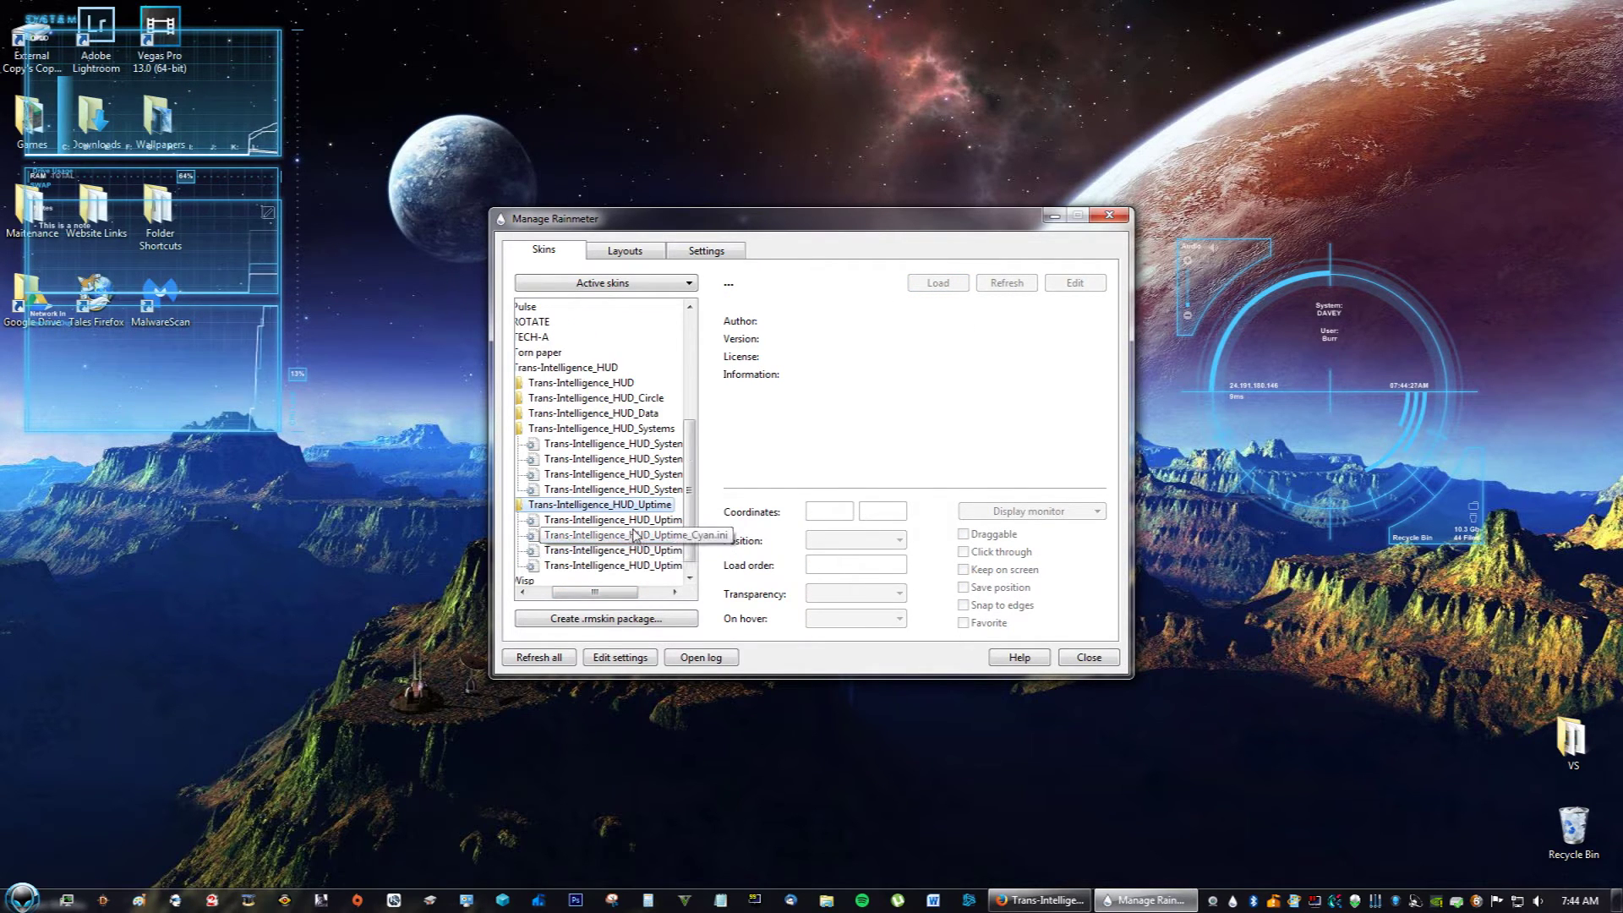
{"action": "left_click", "coordinate": [939, 285]}
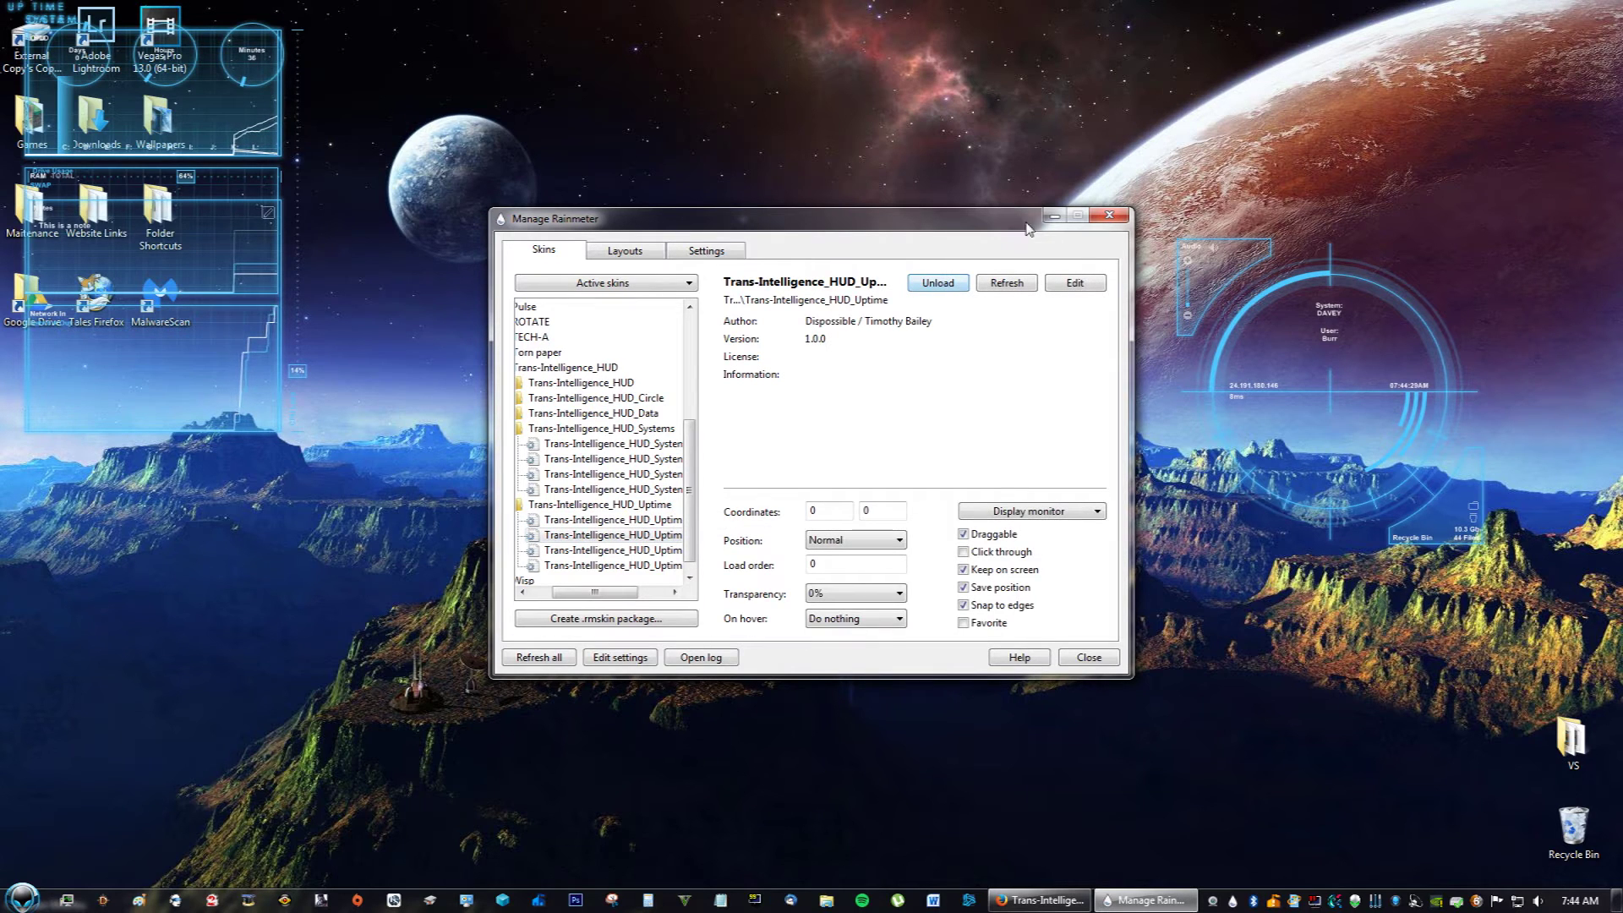
Step: Move the Manage window aside, drag the HUD circle left toward centre, and hide the manager
{"action": "left_click_drag", "start_coordinate": [1012, 220], "coordinate": [972, 168]}
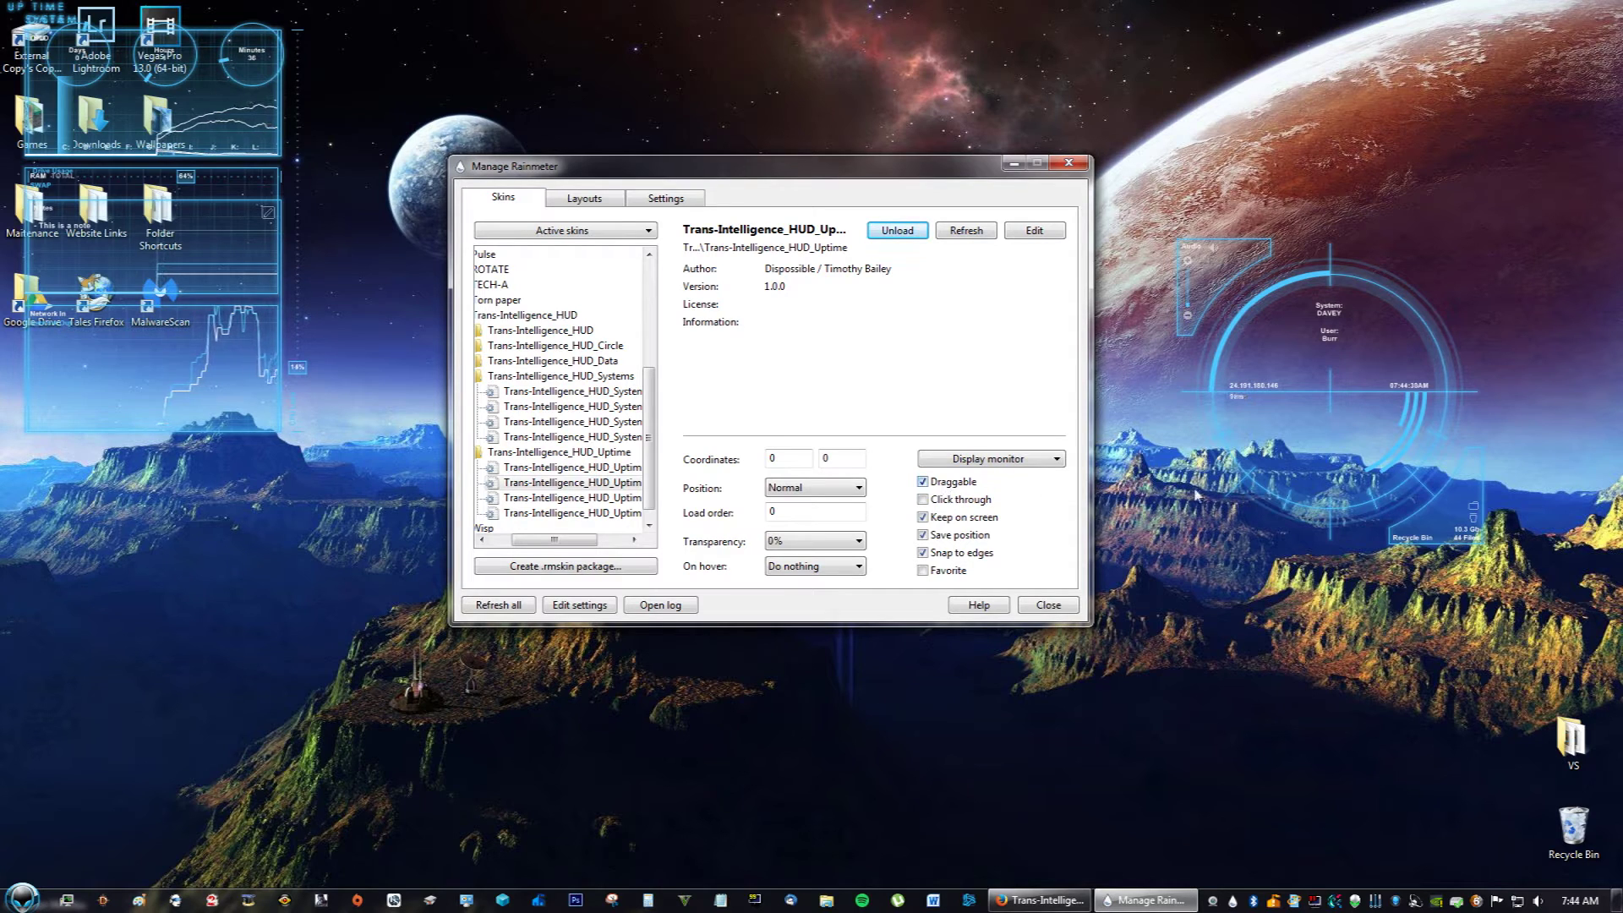
{"action": "left_click_drag", "start_coordinate": [1205, 298], "coordinate": [1179, 298]}
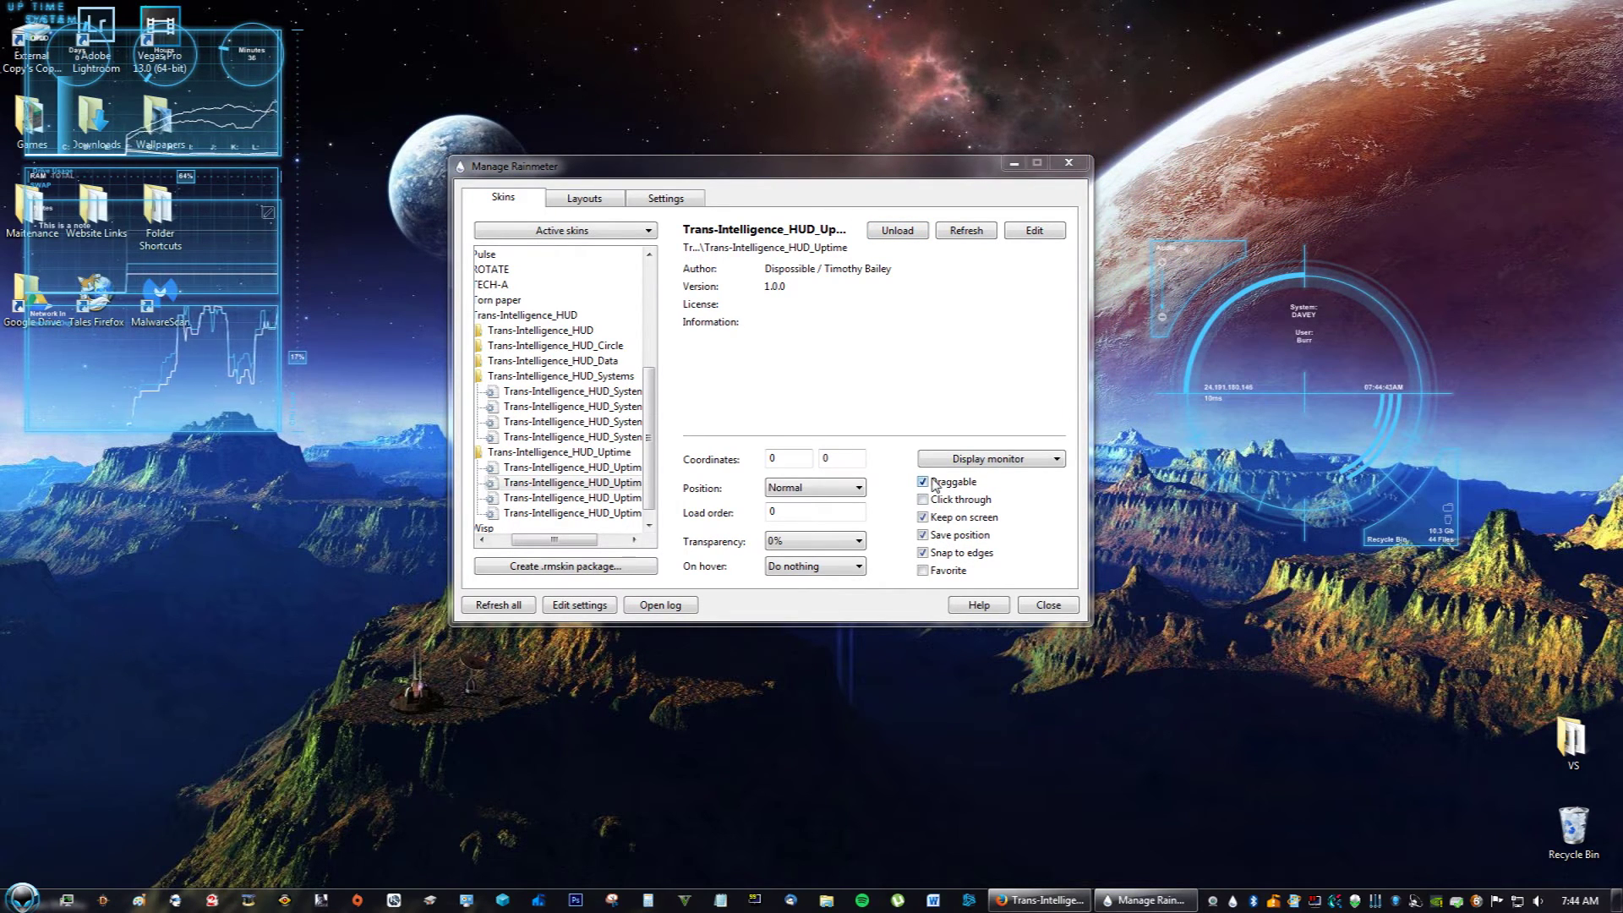
{"action": "left_click_drag", "start_coordinate": [1167, 288], "coordinate": [703, 300]}
{"action": "key", "text": "super+d"}
Step: Gather the System panels left of the centred circle and place the Data and Notes panels on its right
{"action": "right_click", "coordinate": [714, 287]}
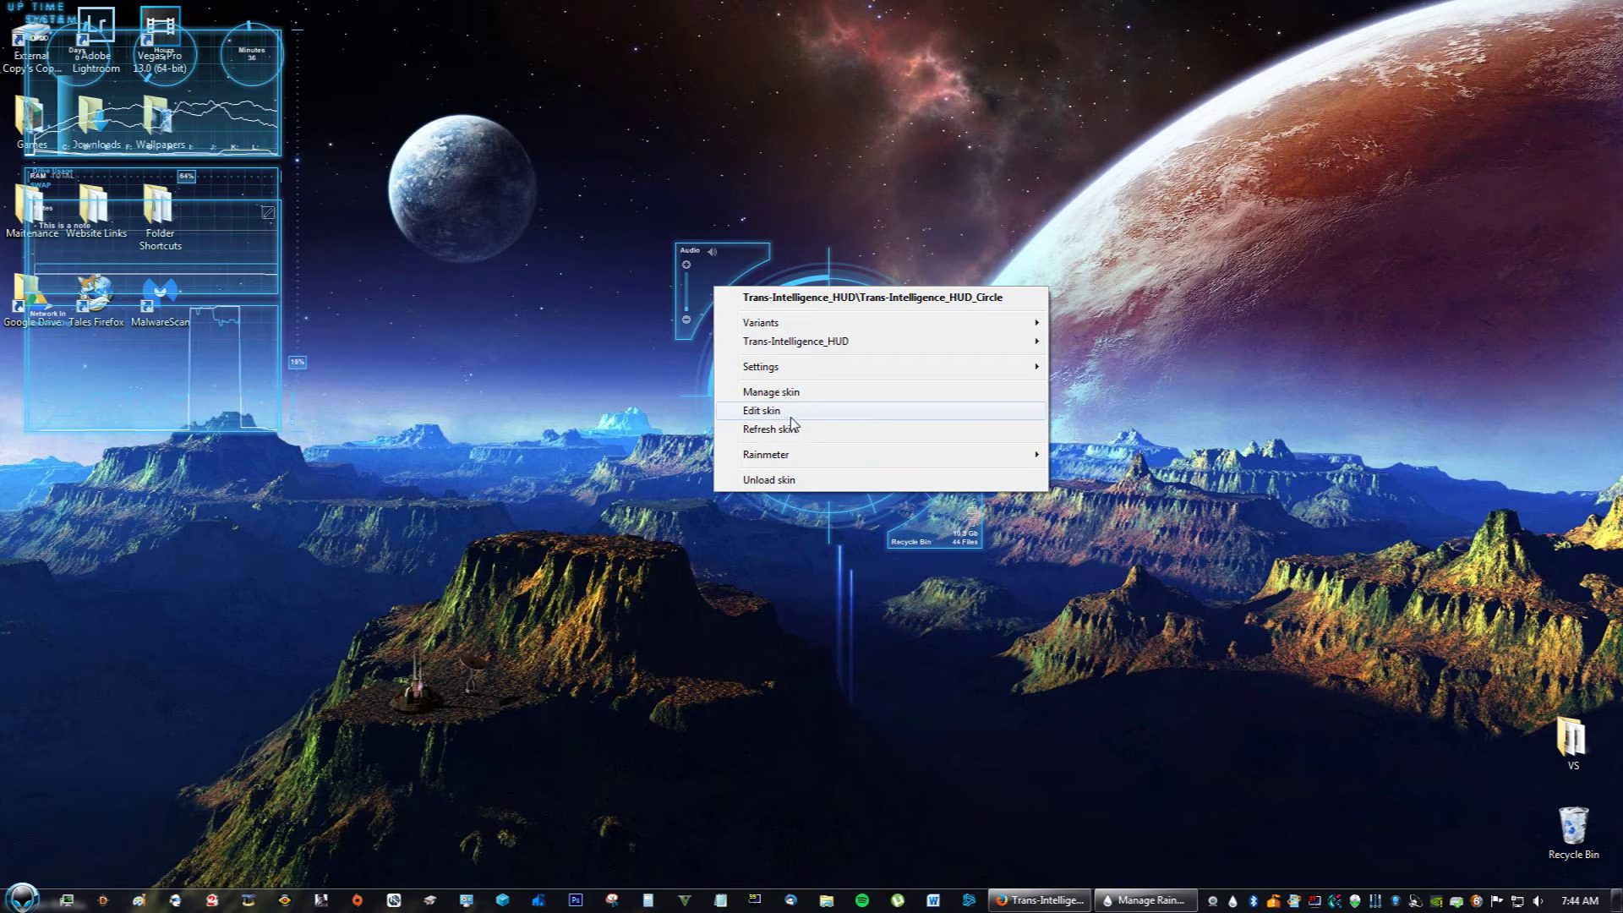
{"action": "left_click", "coordinate": [426, 299]}
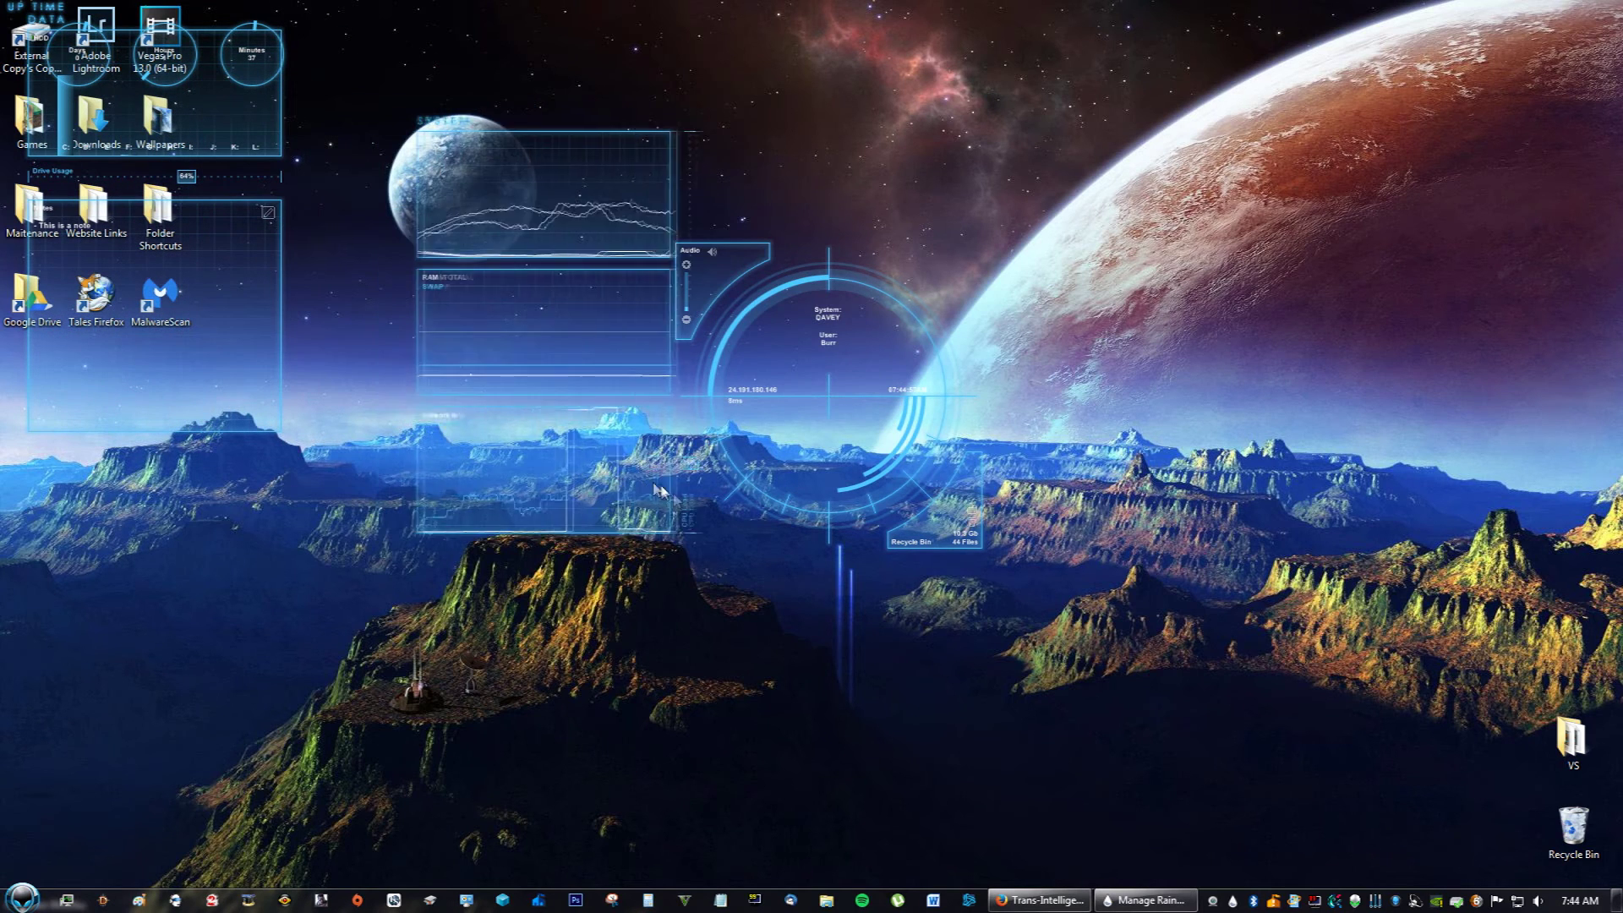
{"action": "left_click_drag", "start_coordinate": [235, 422], "coordinate": [1209, 604]}
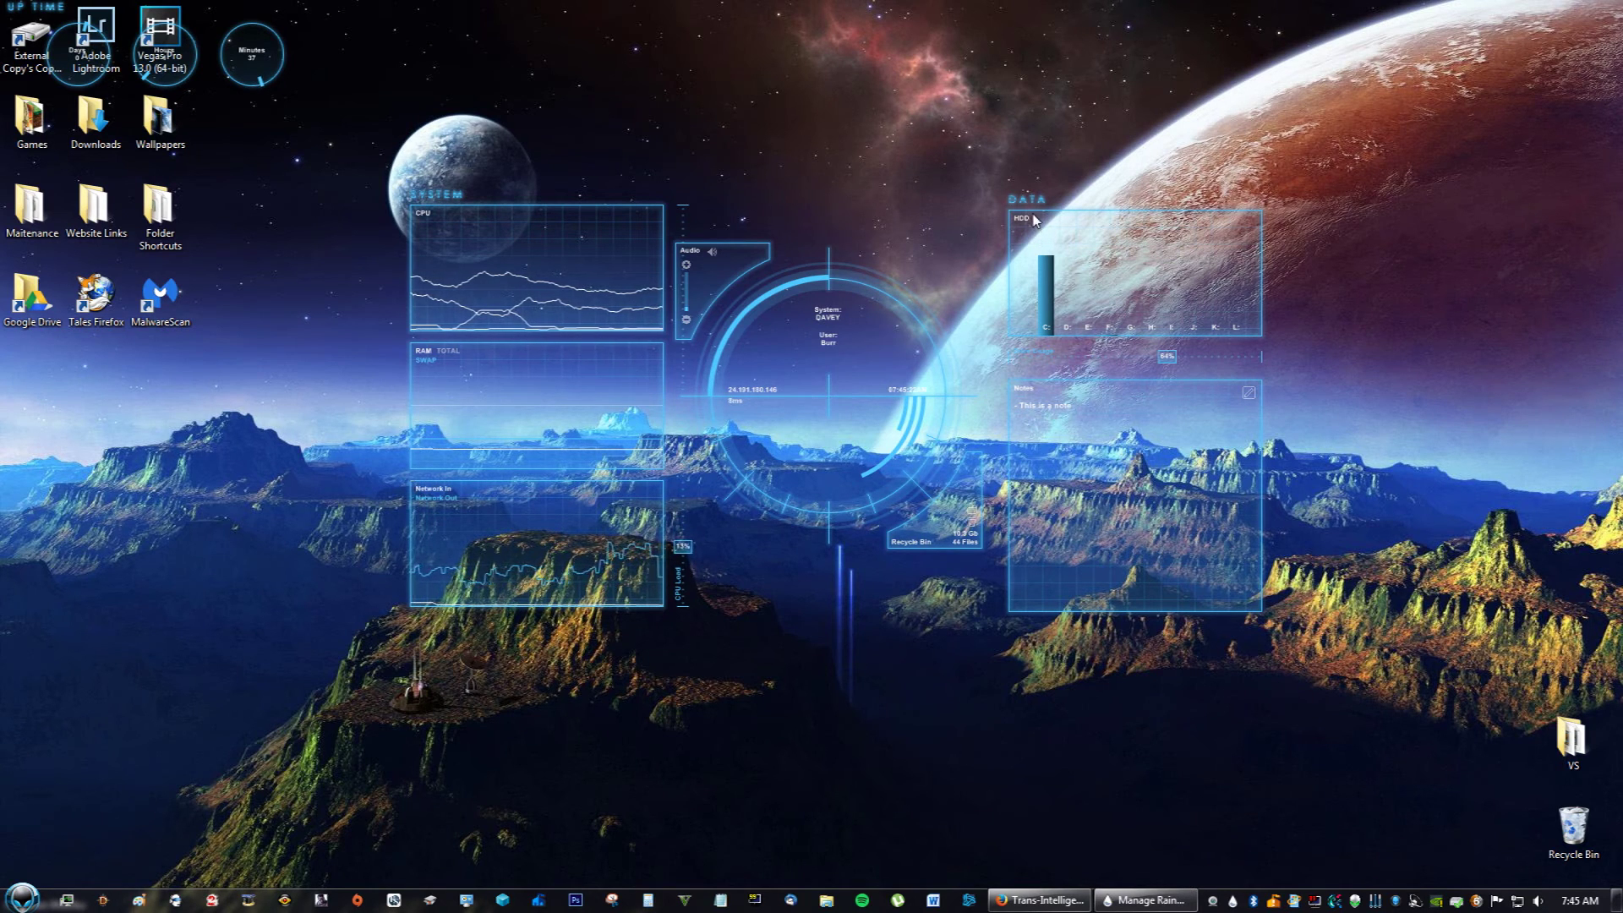
{"action": "left_click_drag", "start_coordinate": [1049, 292], "coordinate": [1065, 290]}
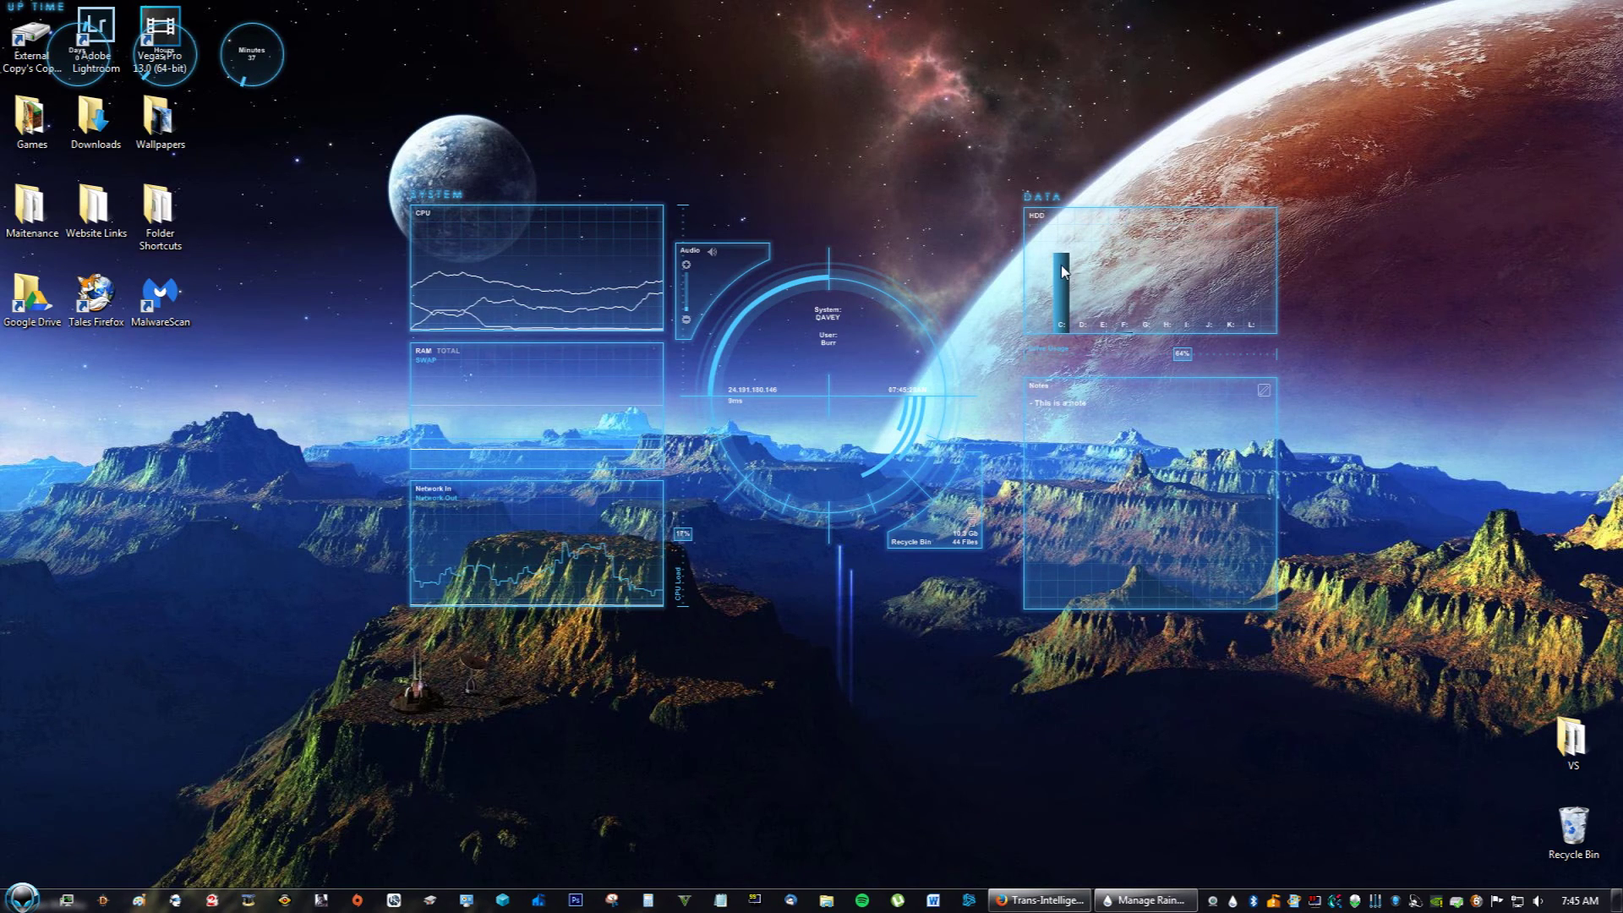
{"action": "left_click_drag", "start_coordinate": [1096, 471], "coordinate": [1095, 468]}
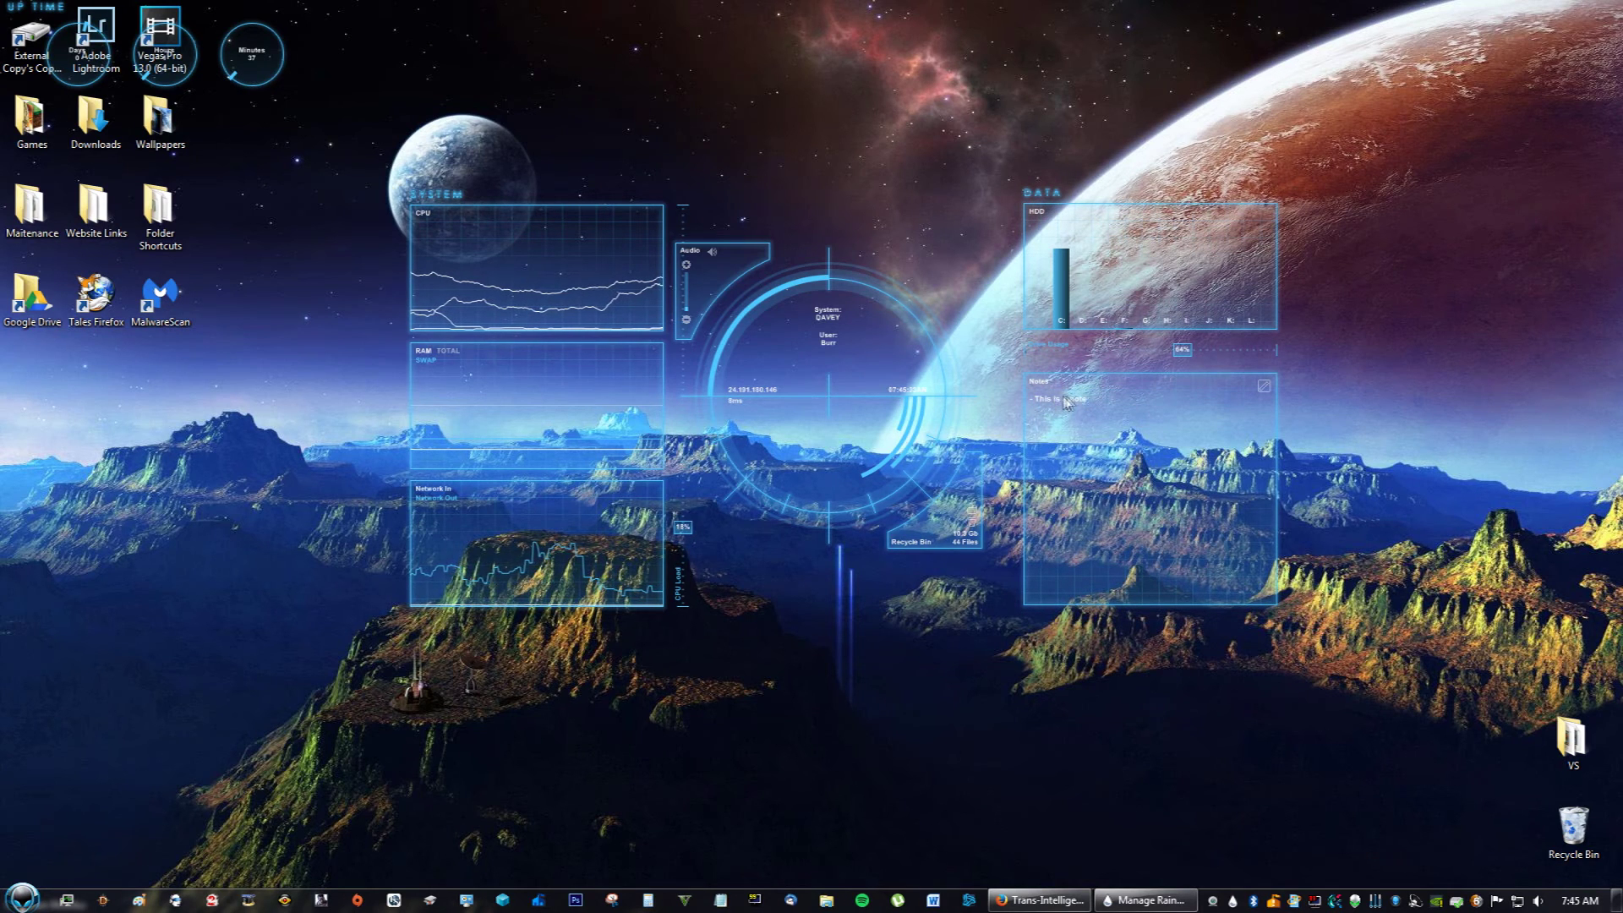
Step: Replace the note text with 'Like this :)', save Notes.txt, and close Notepad
{"action": "left_click", "coordinate": [1268, 387]}
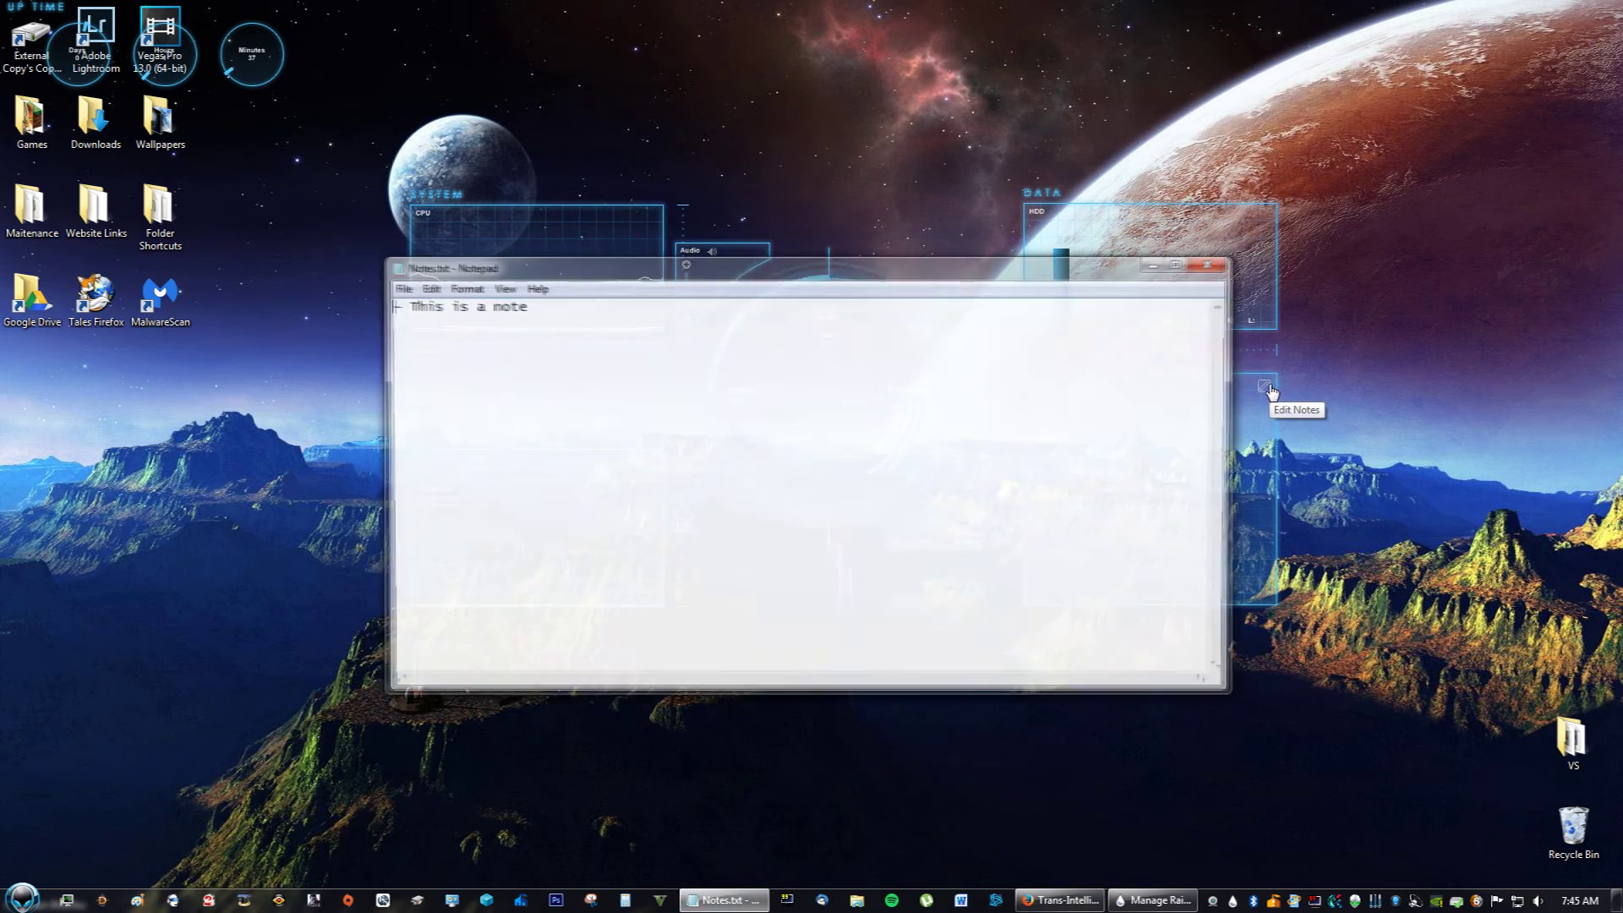
{"action": "key", "text": "ctrl+a"}
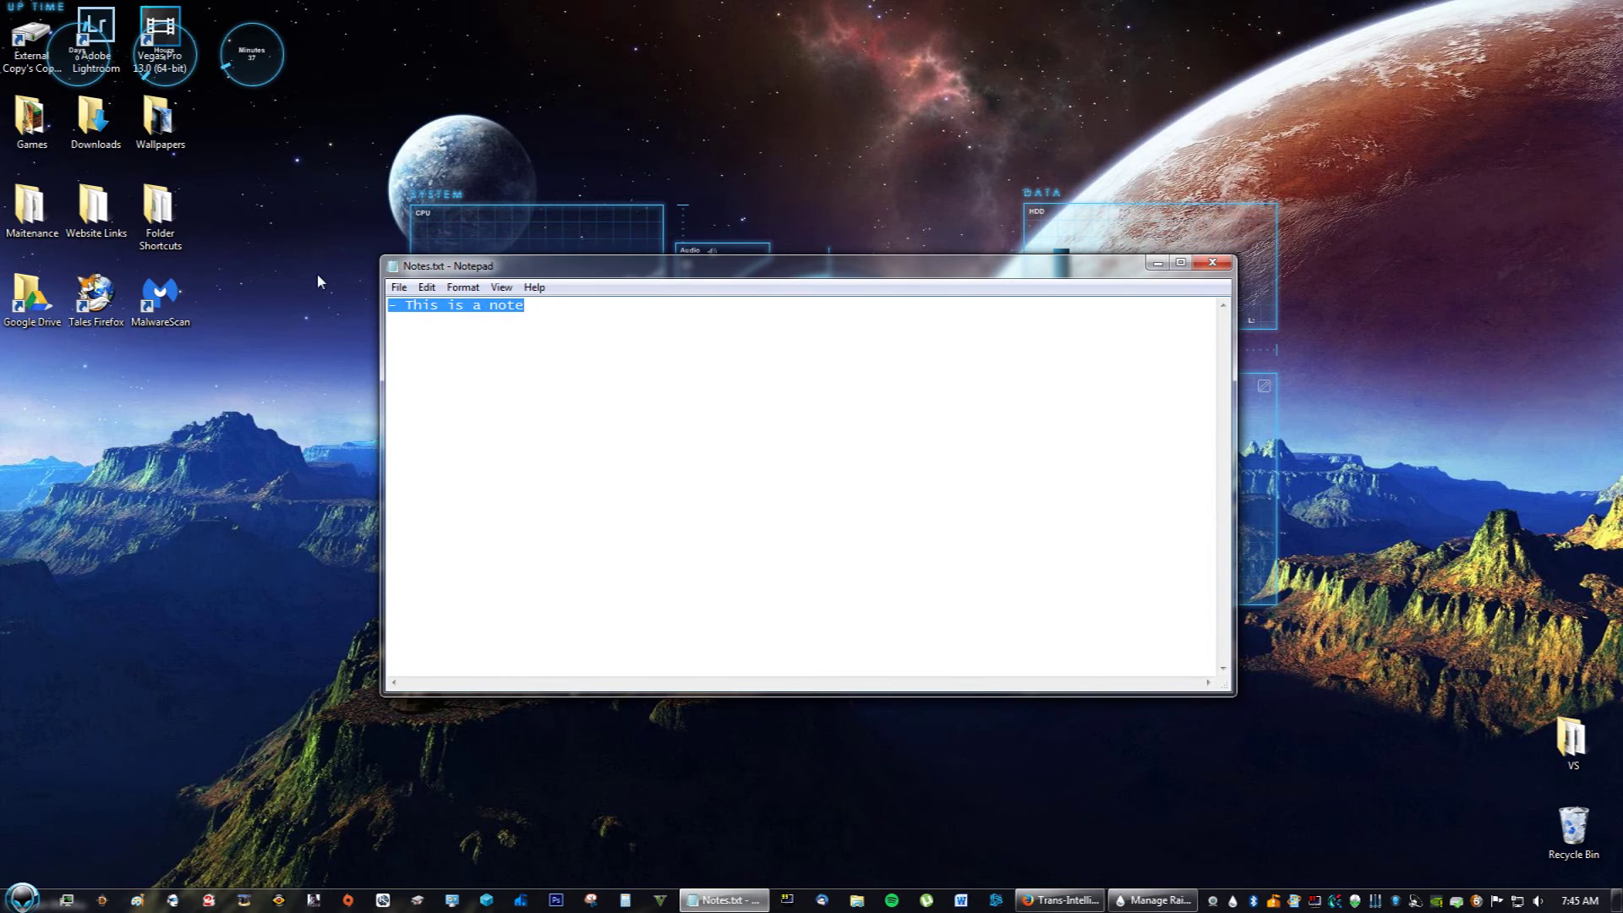
{"action": "type", "text": "Like th"}
{"action": "type", "text": "is :)"}
{"action": "left_click", "coordinate": [399, 287]}
{"action": "left_click", "coordinate": [414, 345]}
{"action": "left_click", "coordinate": [1213, 265]}
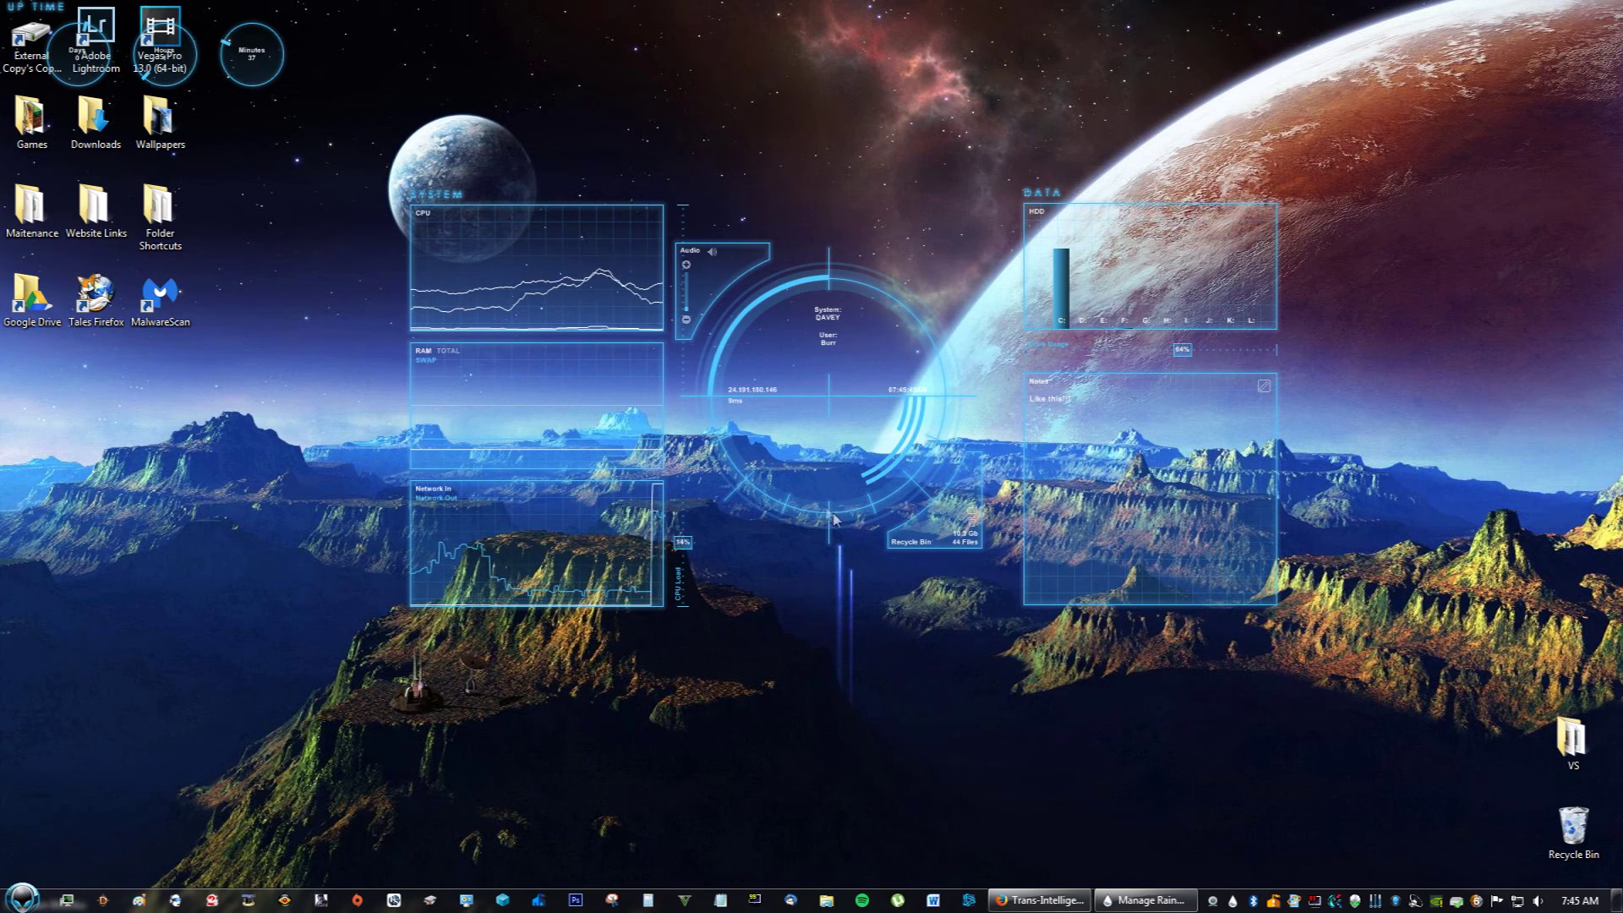
Step: Restore Firefox and browse the 'space wallpaper 1080p' Google Images results
{"action": "mouse_move", "coordinate": [1036, 908]}
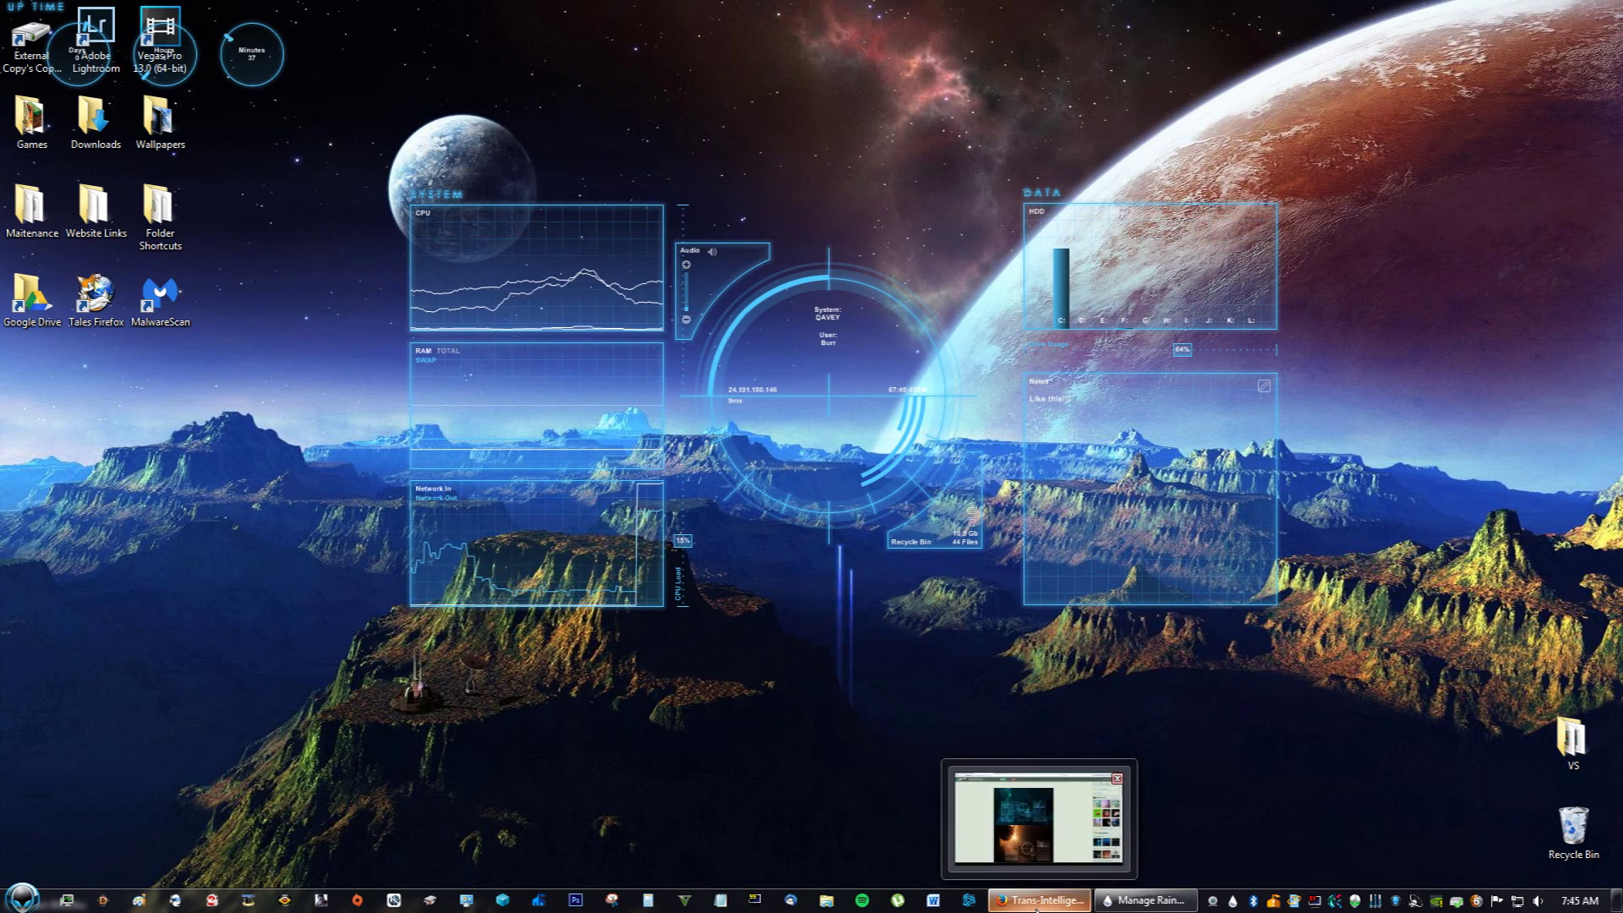
{"action": "left_click", "coordinate": [1037, 907]}
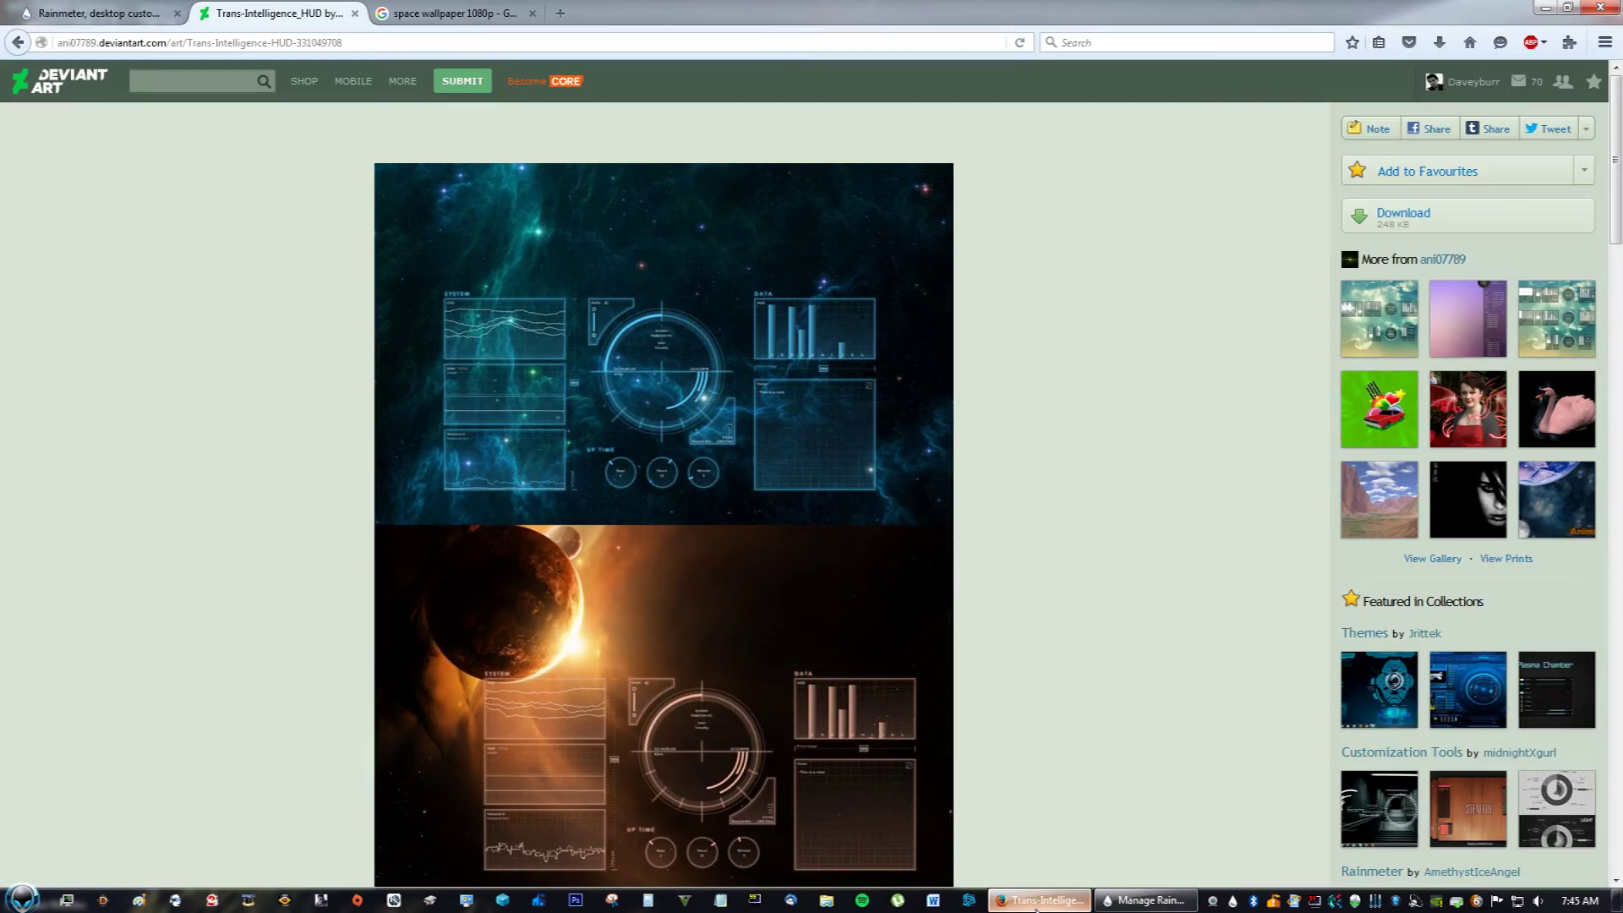
{"action": "left_click", "coordinate": [454, 7]}
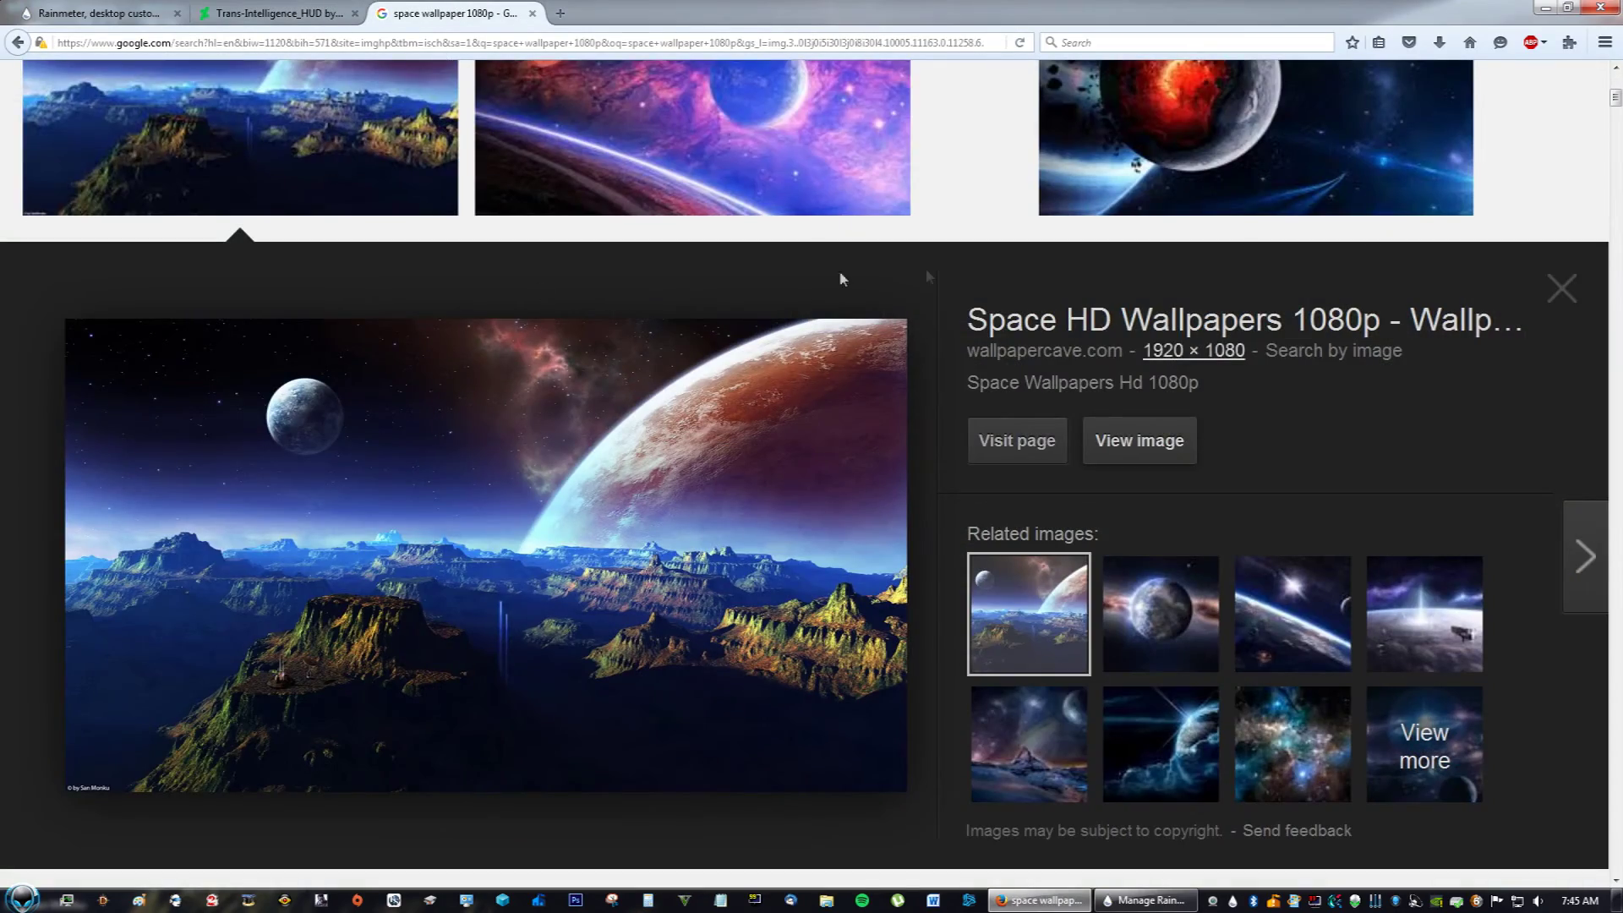
{"action": "scroll", "coordinate": [835, 541], "scroll_direction": "up", "scroll_amount": 2}
{"action": "scroll", "coordinate": [835, 540], "scroll_direction": "down", "scroll_amount": 3}
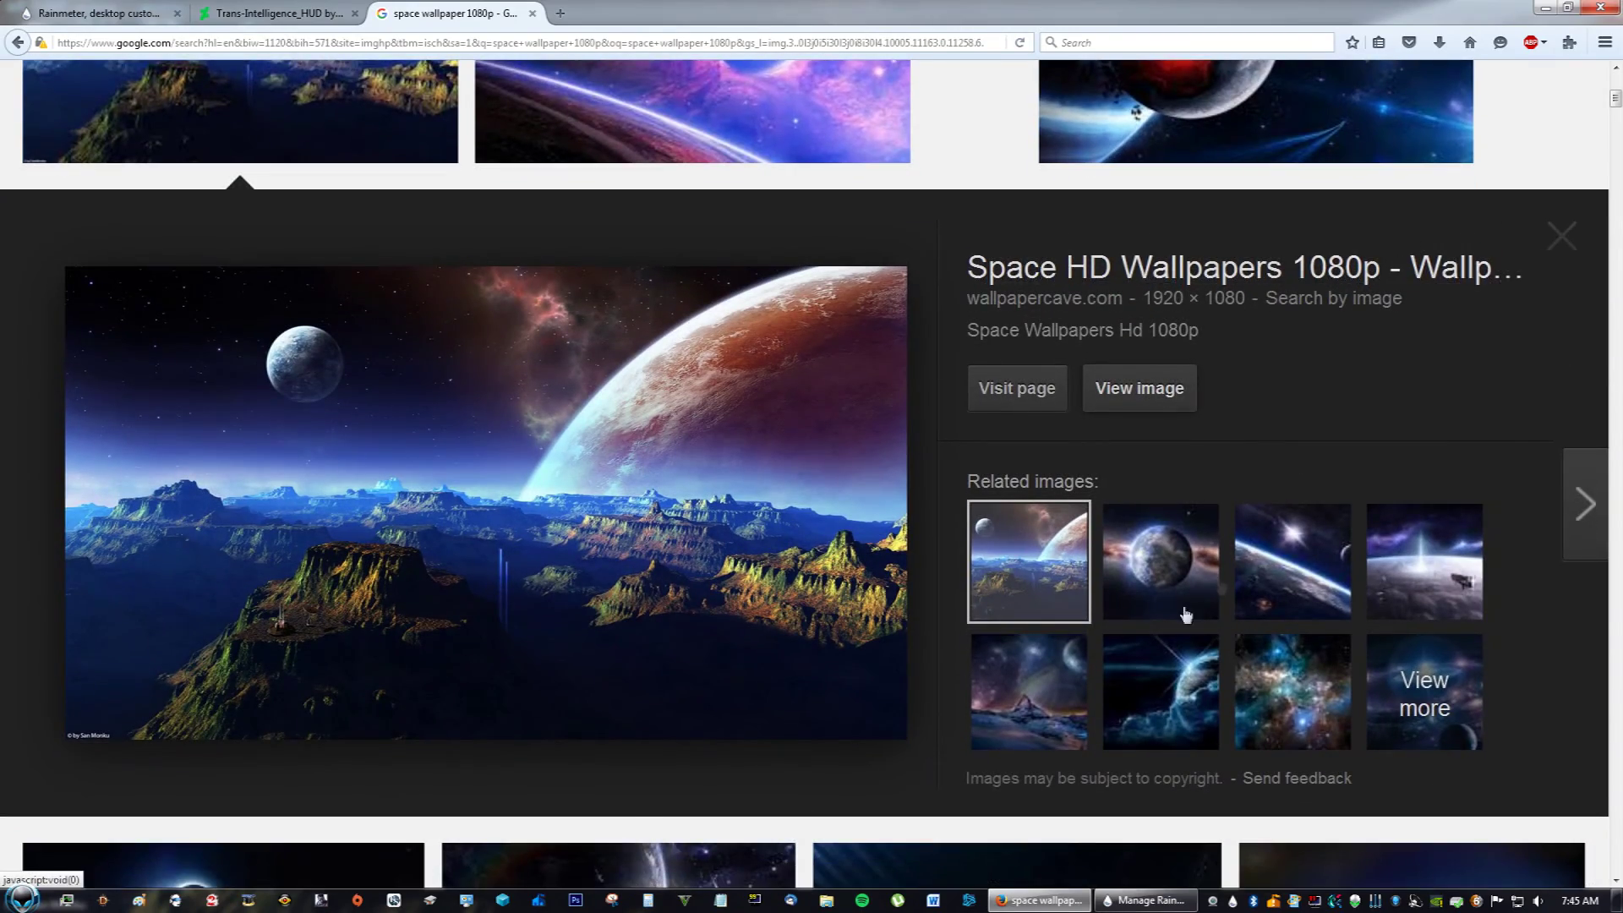
{"action": "scroll", "coordinate": [1108, 721], "scroll_direction": "down", "scroll_amount": 5}
{"action": "scroll", "coordinate": [1108, 721], "scroll_direction": "down", "scroll_amount": 3}
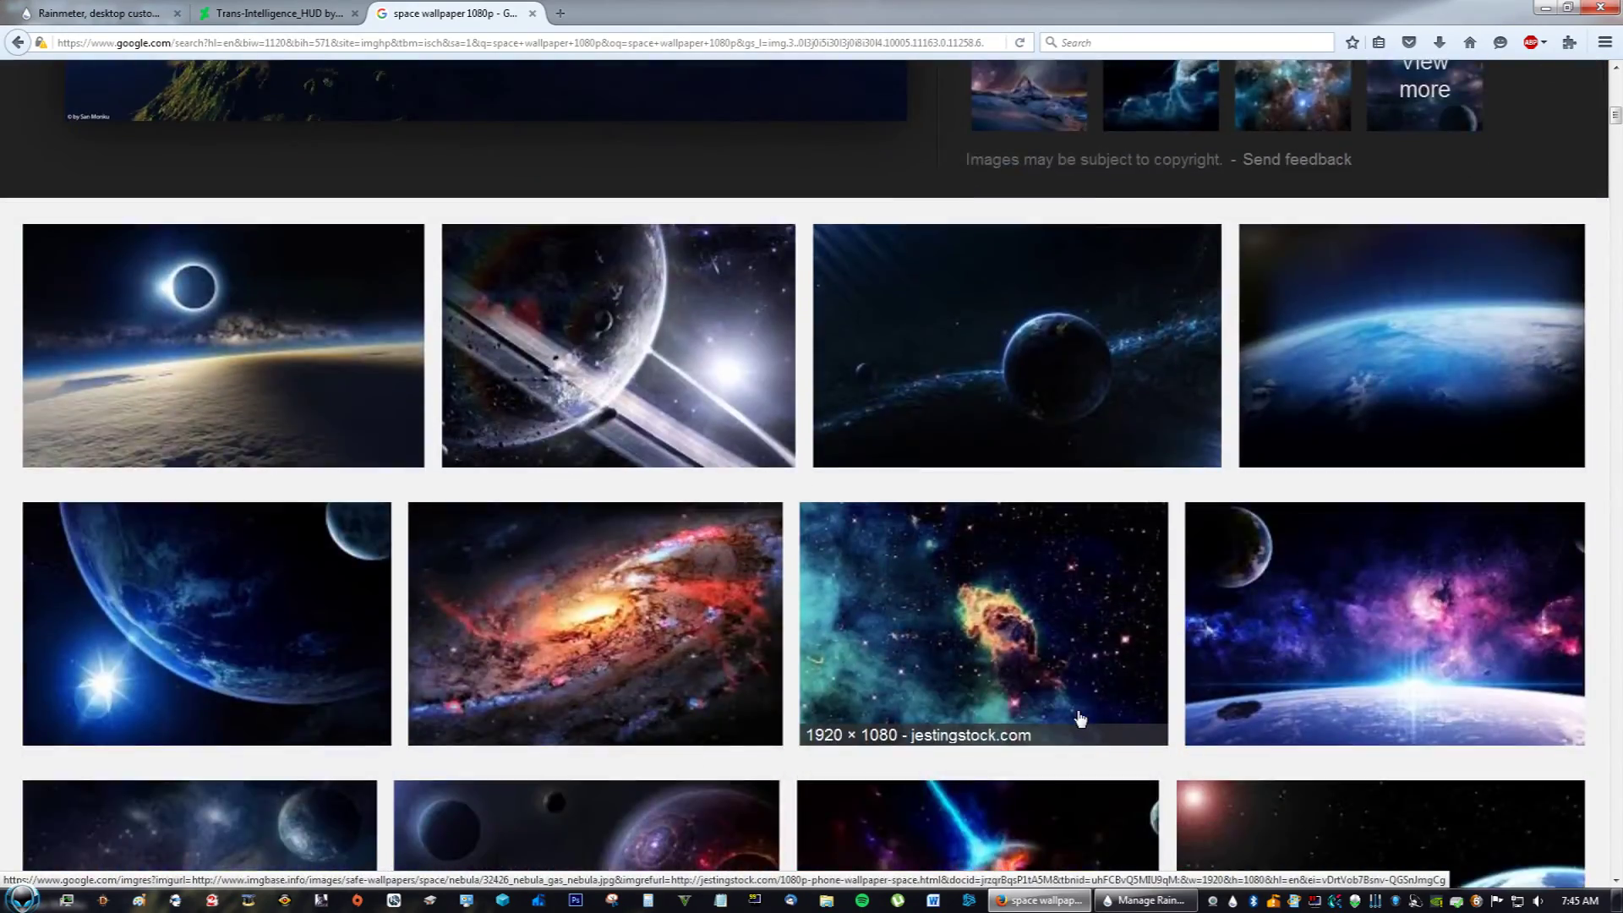
{"action": "scroll", "coordinate": [591, 423], "scroll_direction": "up", "scroll_amount": 12}
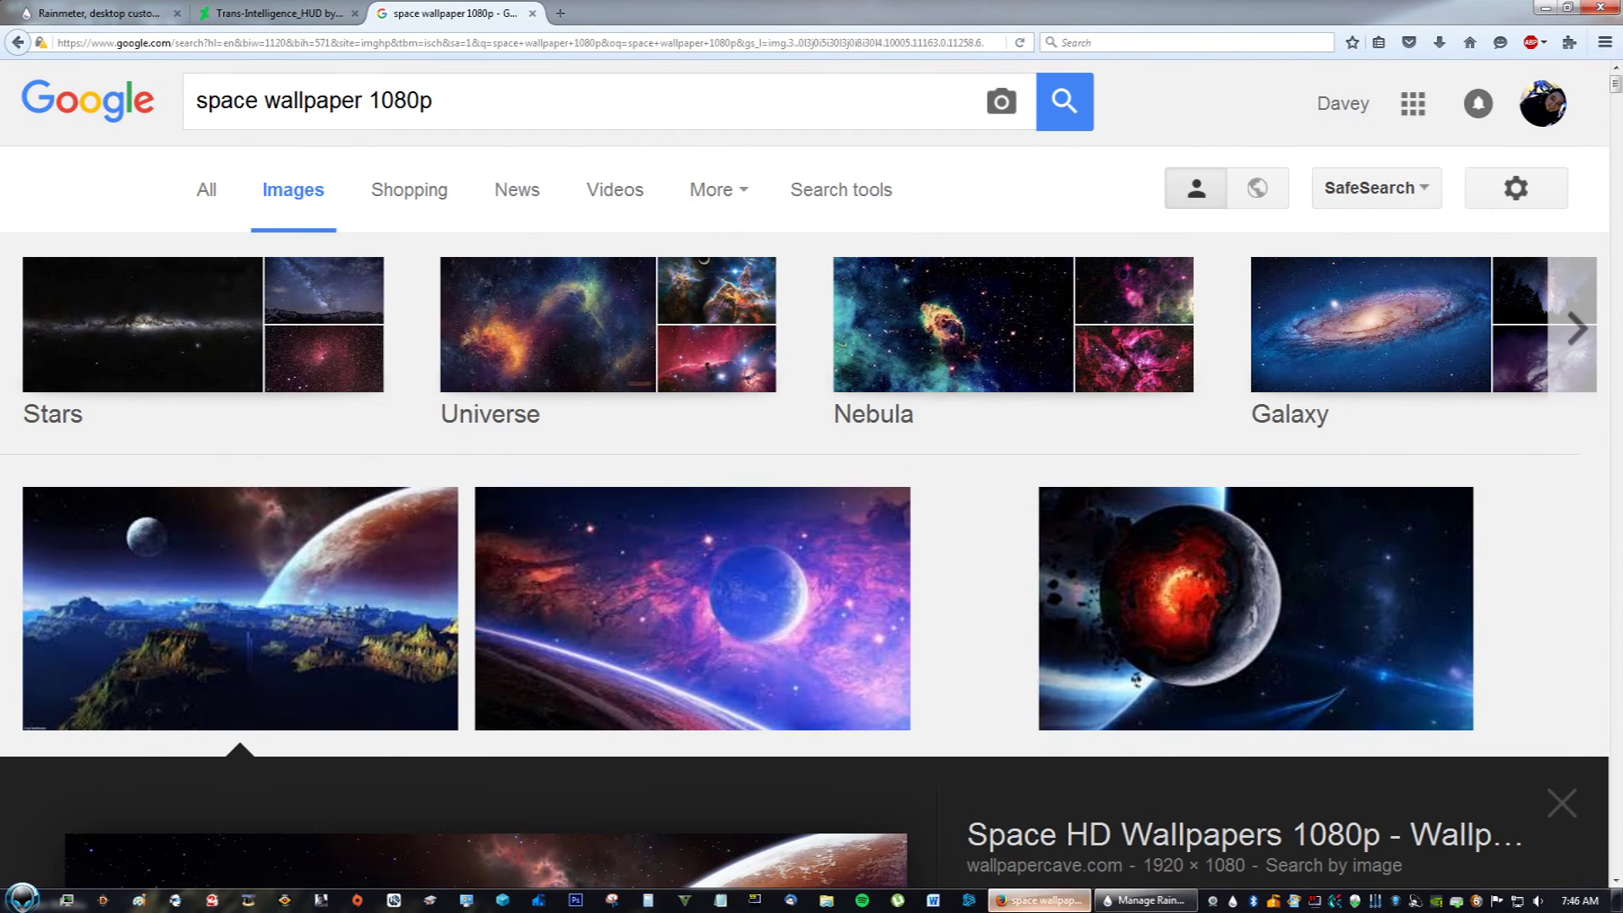
Step: Nudge the System panels slightly left and down, then scroll the Trans-Intelligence_HUD page description
{"action": "left_click", "coordinate": [1067, 899]}
{"action": "left_click_drag", "start_coordinate": [608, 410], "coordinate": [601, 415]}
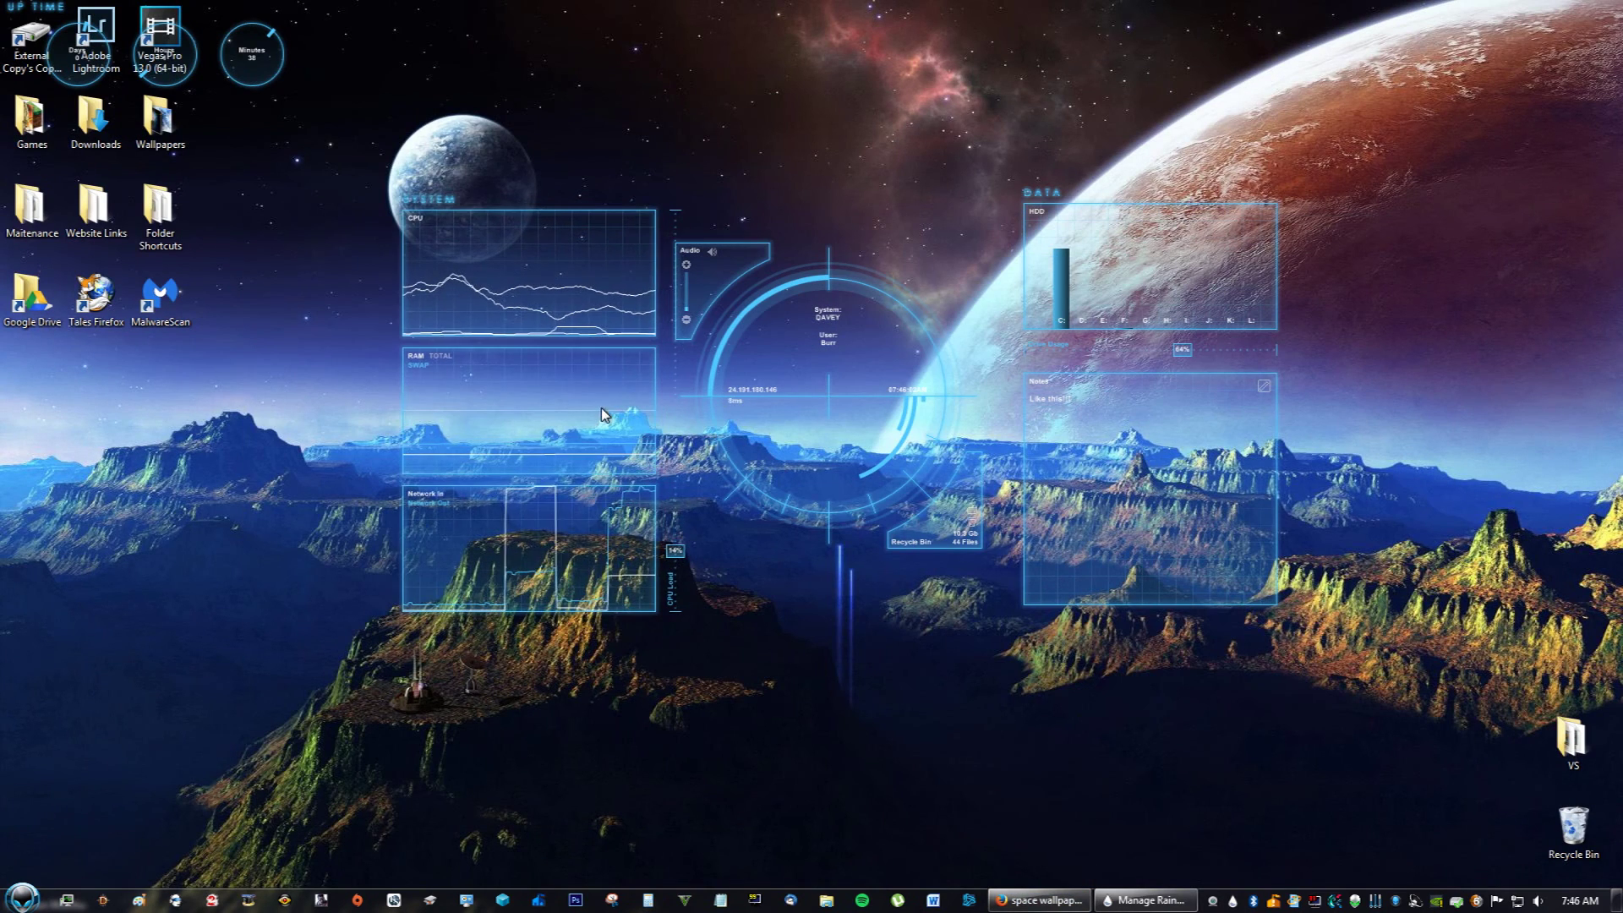
{"action": "left_click", "coordinate": [1040, 899]}
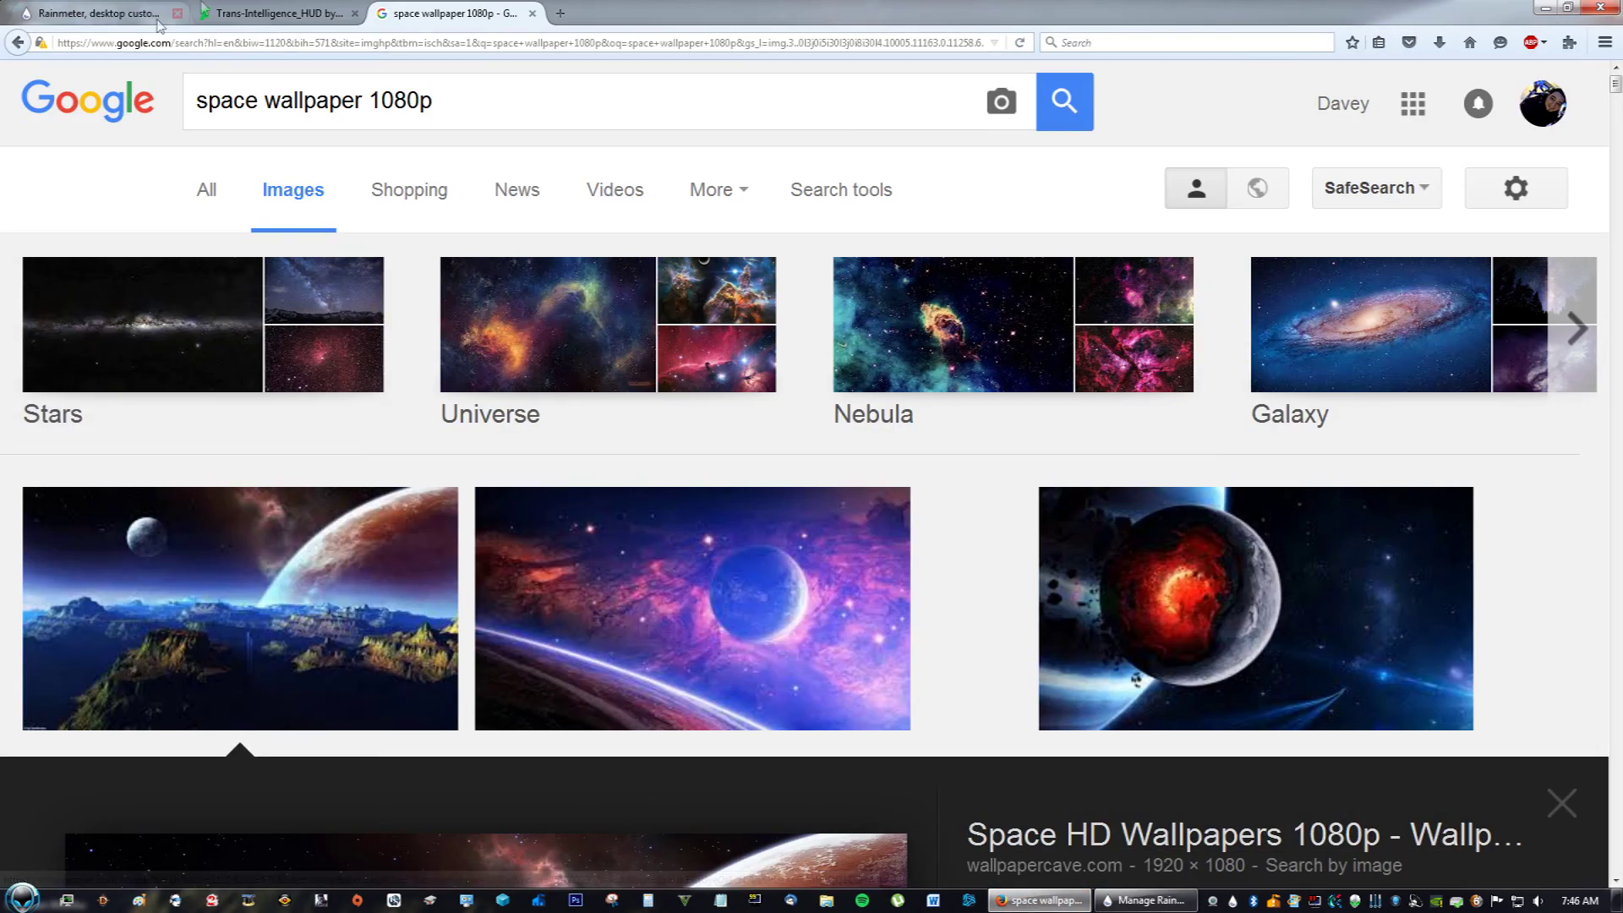
{"action": "key", "text": "ctrl+shift+Tab"}
{"action": "scroll", "coordinate": [228, 465], "scroll_direction": "down", "scroll_amount": 5}
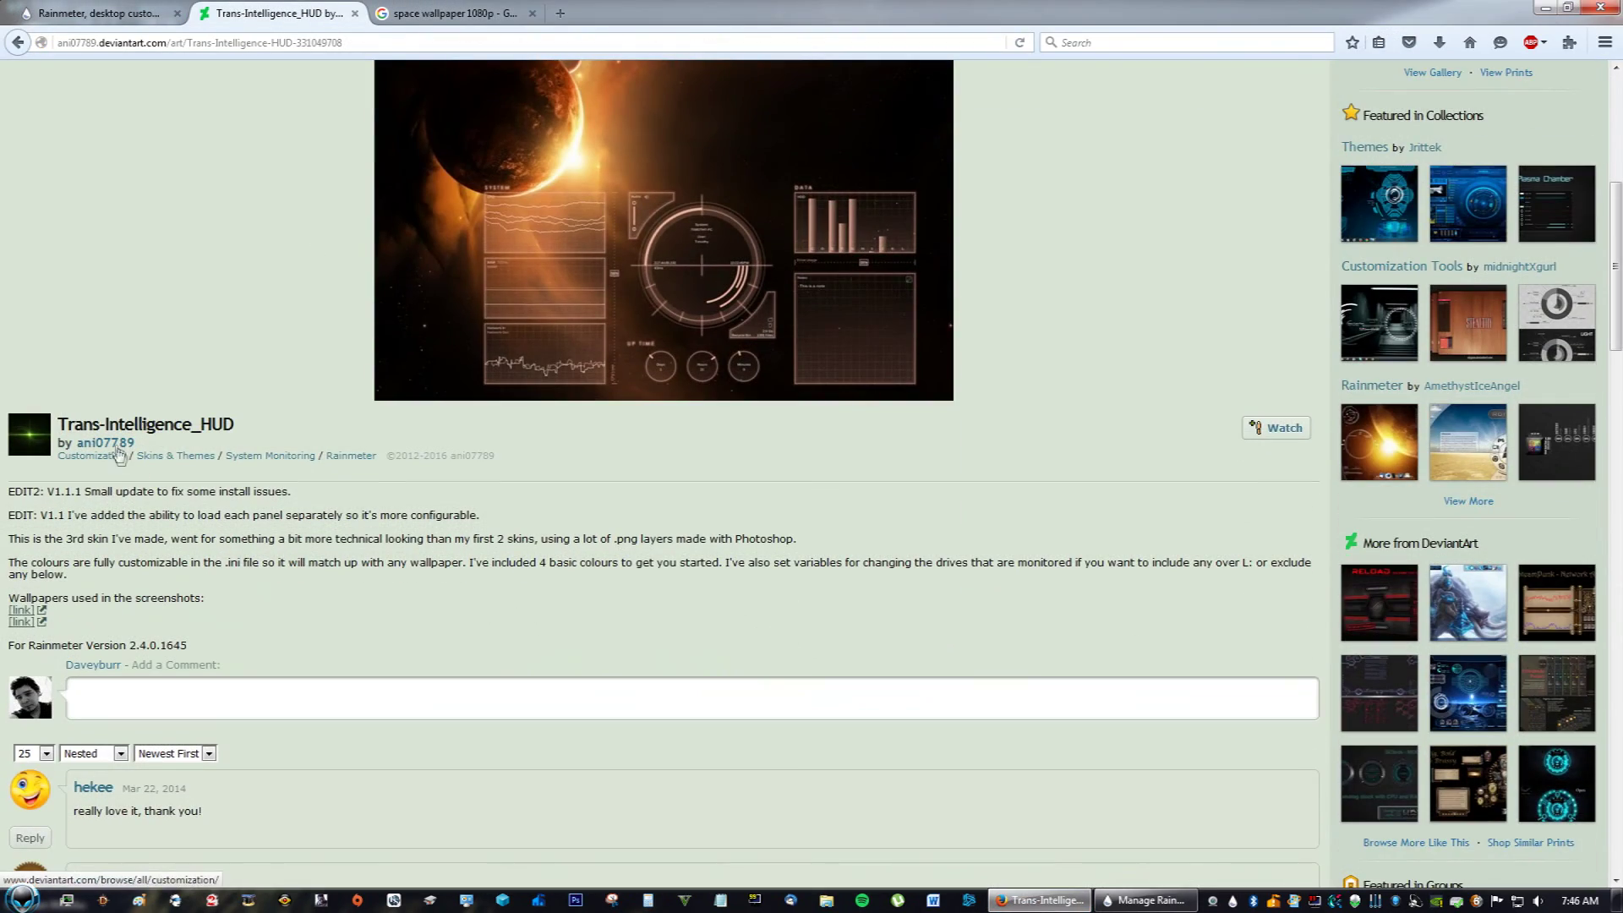